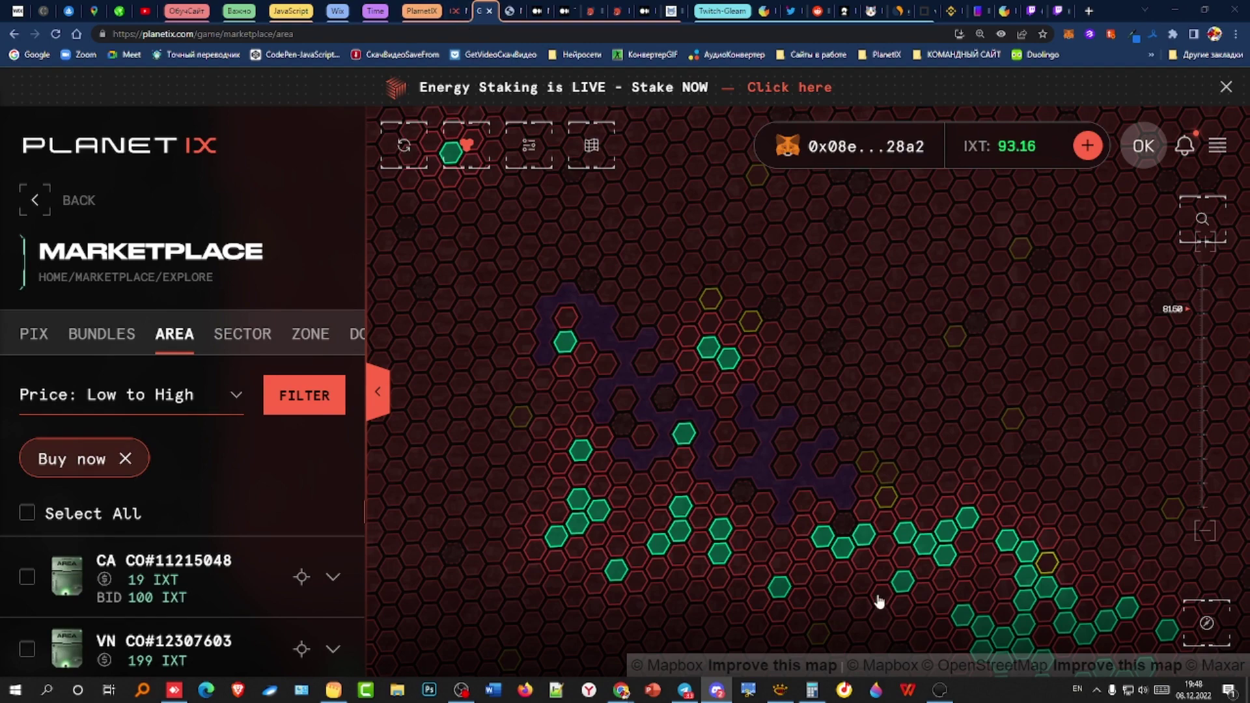
Step: Clear the last hour's cookies, site data and cached images and files in the browser's privacy settings
mouse_move(719, 695)
left_click(1235, 34)
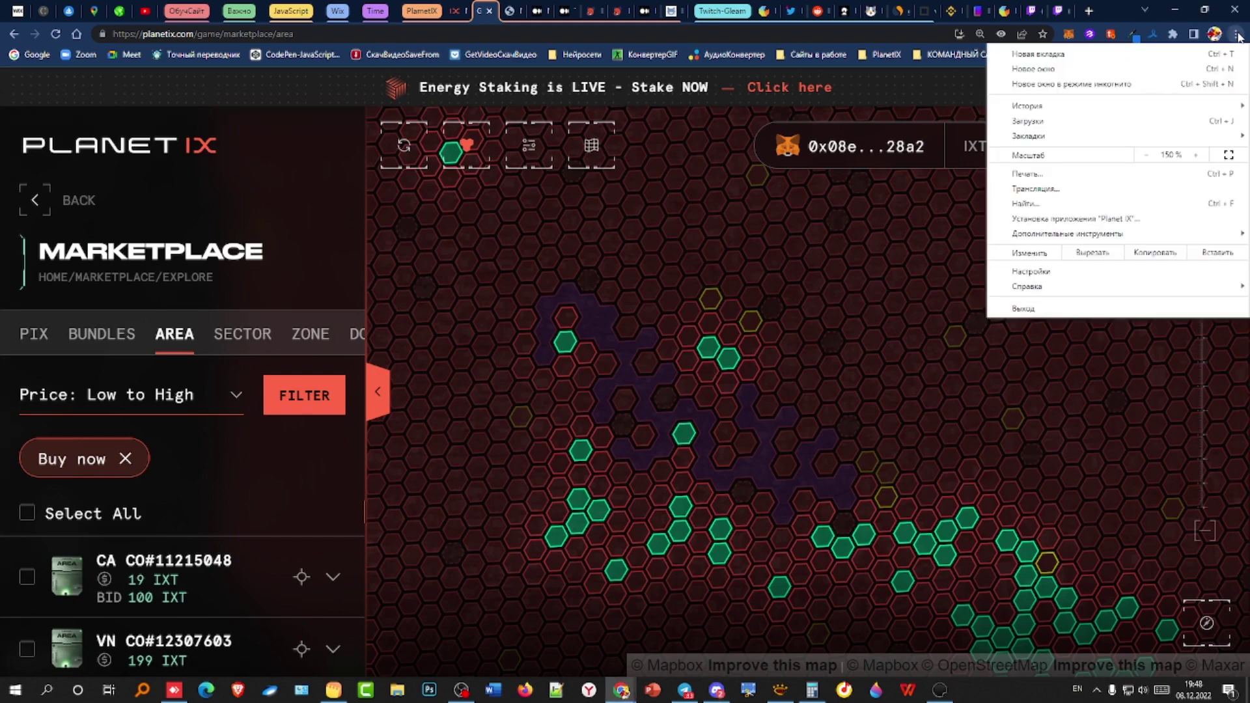
left_click(1044, 274)
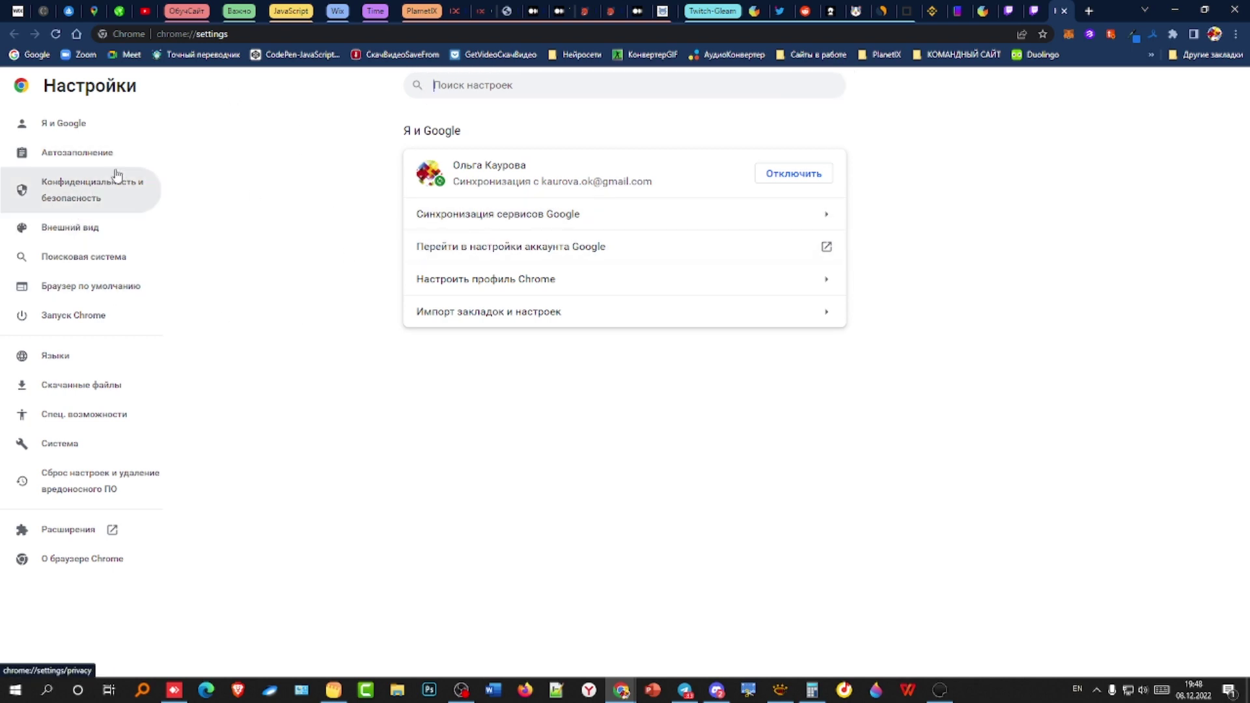
left_click(92, 192)
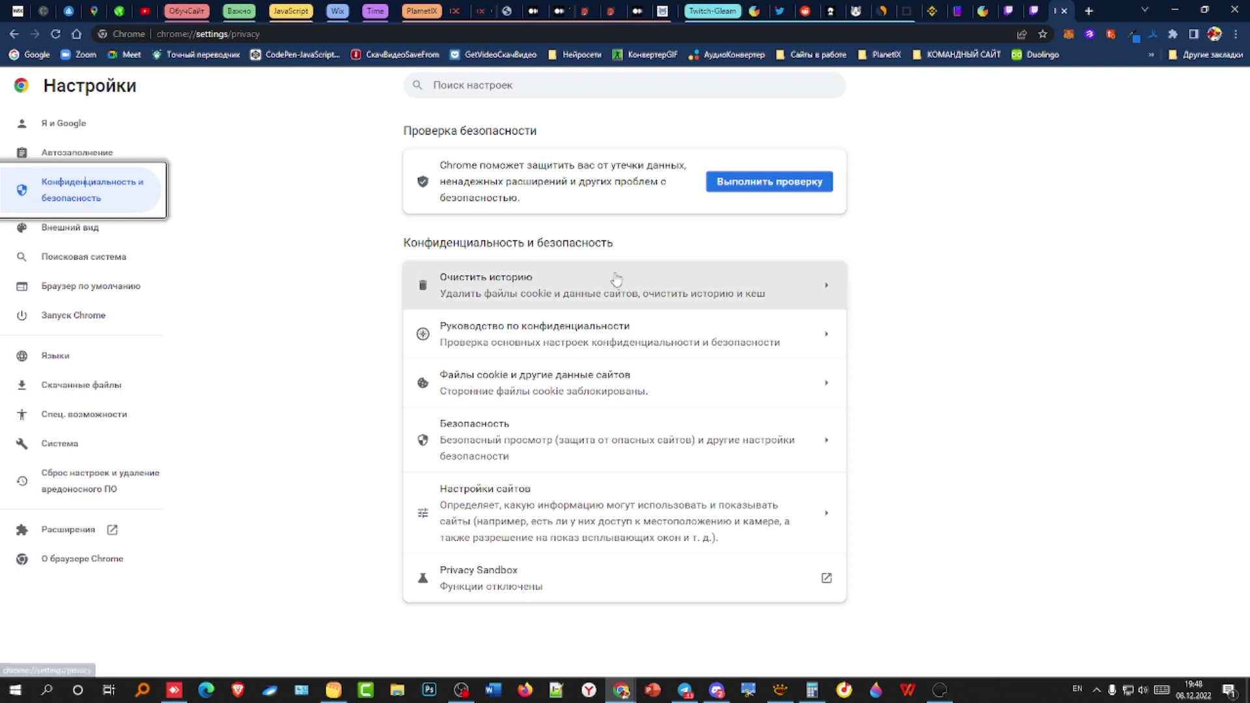
left_click(483, 284)
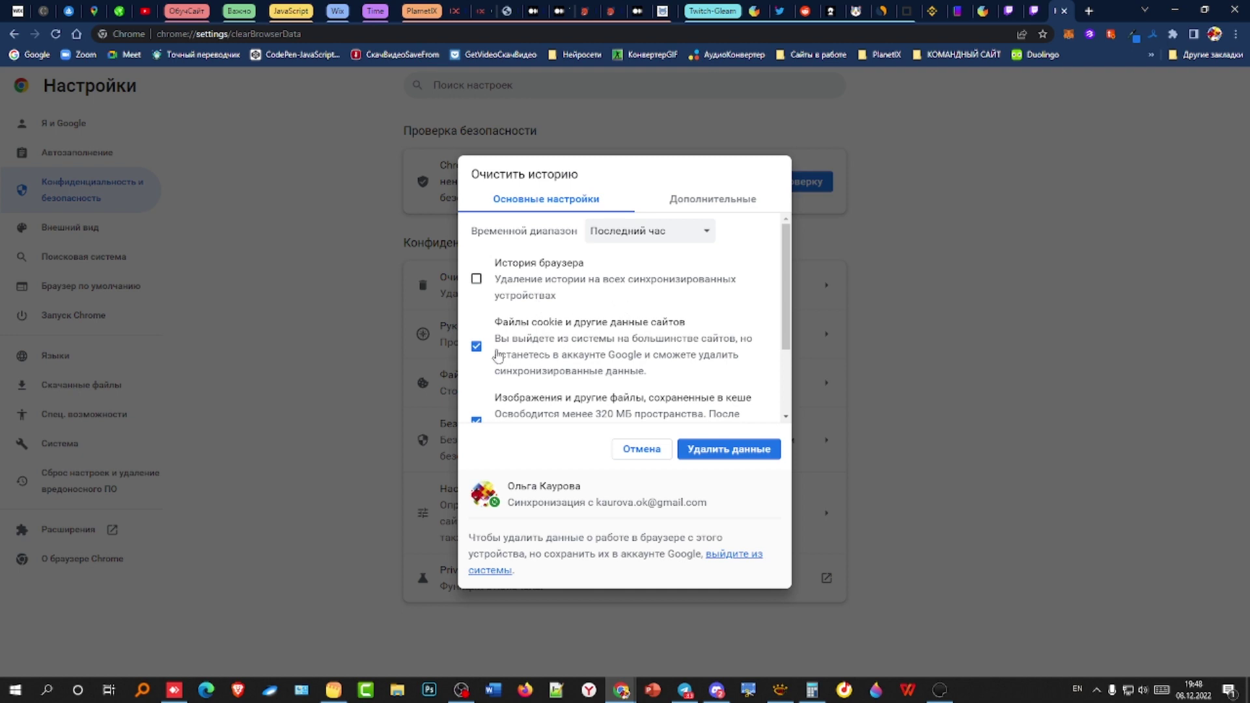
scroll(603, 306, "down", 1)
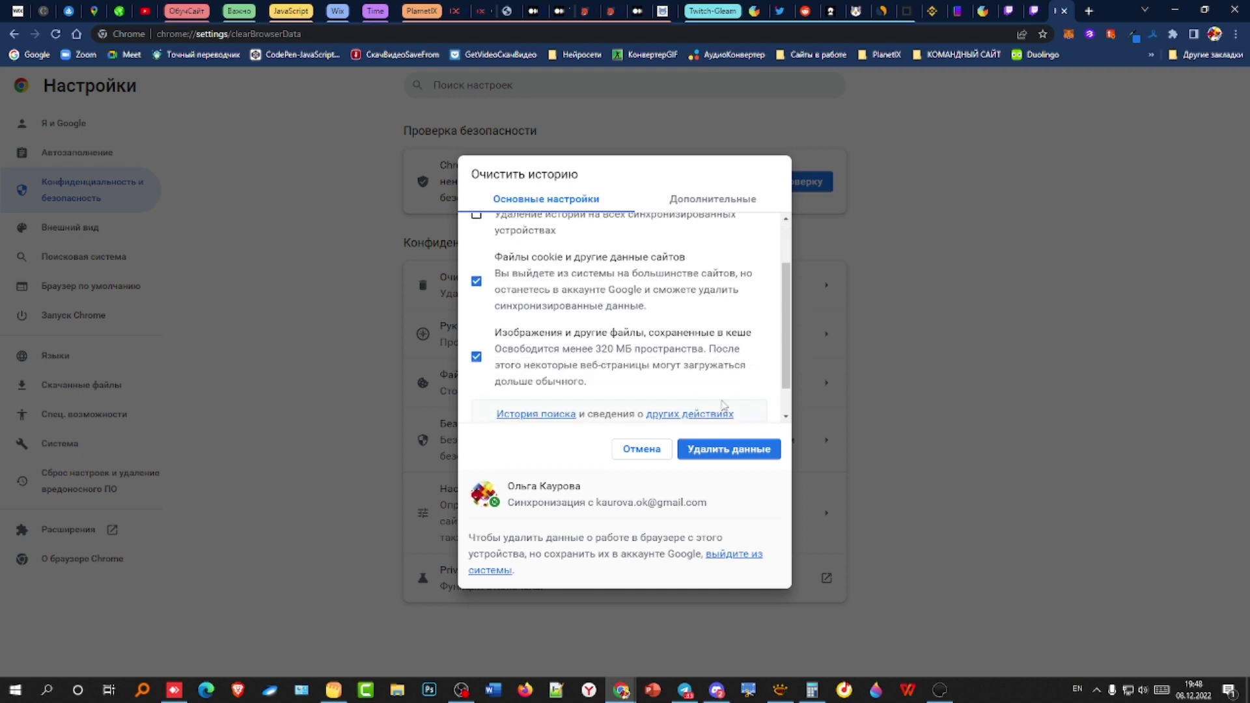
left_click(730, 453)
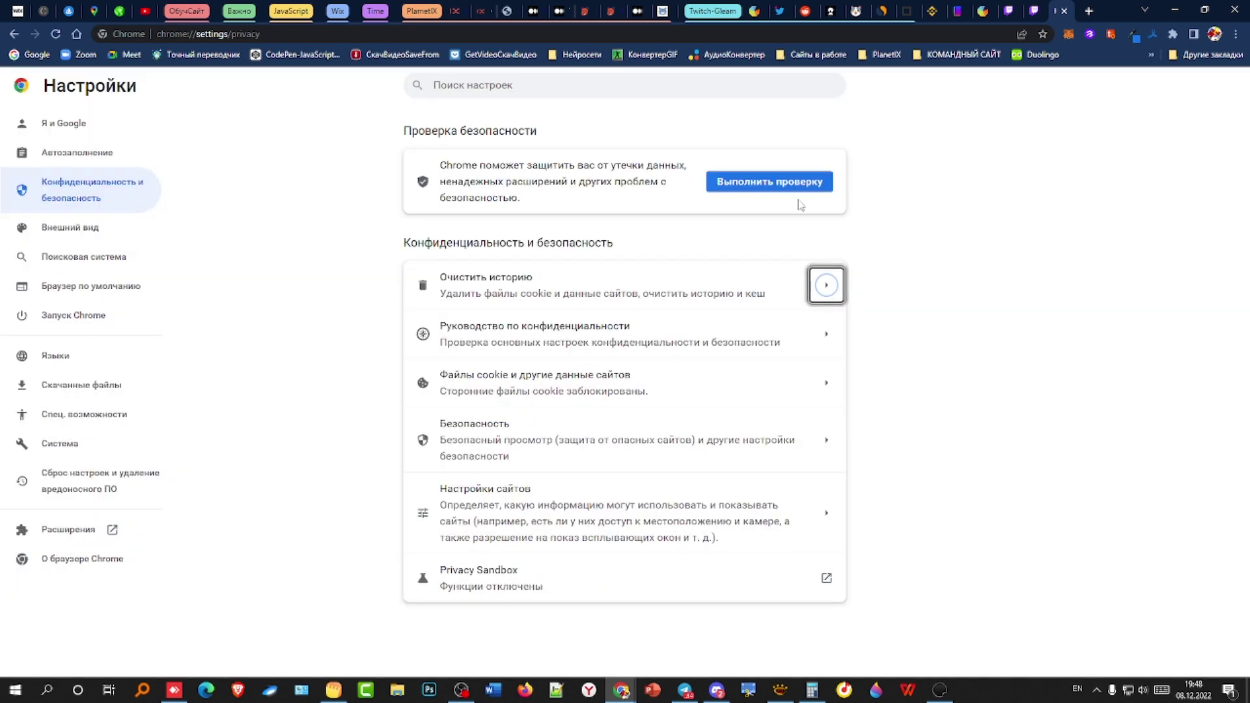
left_click(477, 11)
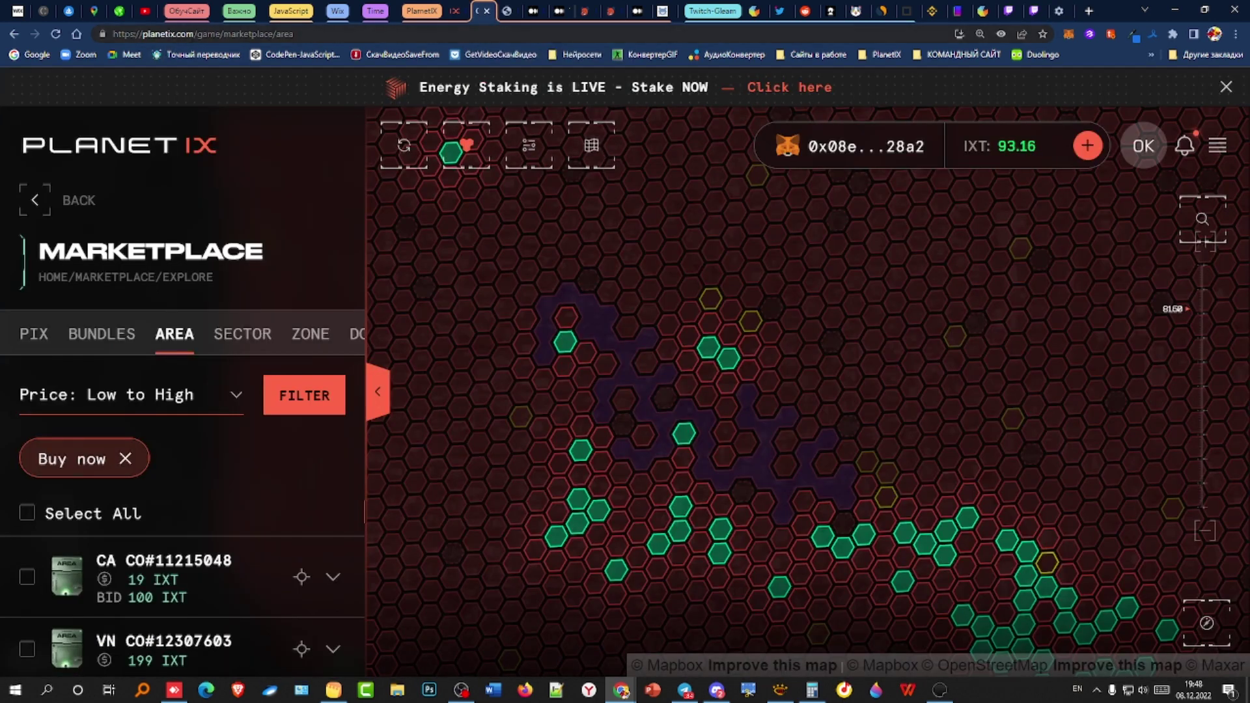
left_click_drag(193, 33, 113, 33)
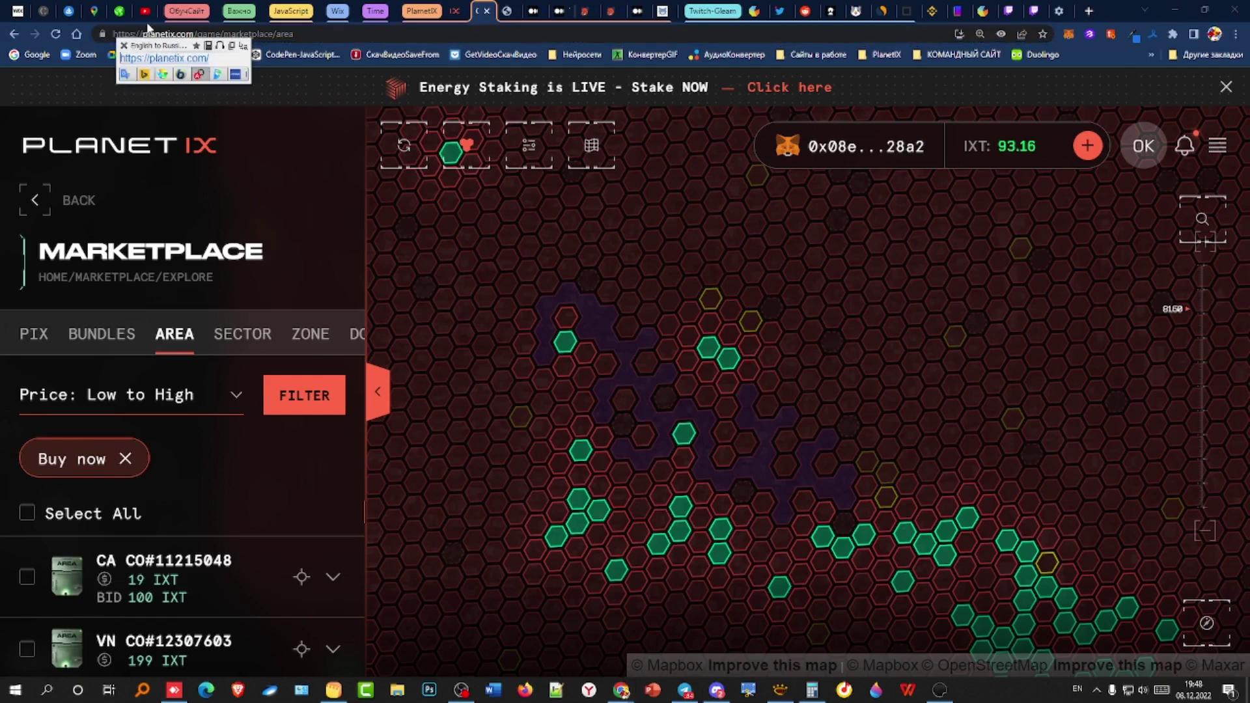
left_click(164, 35)
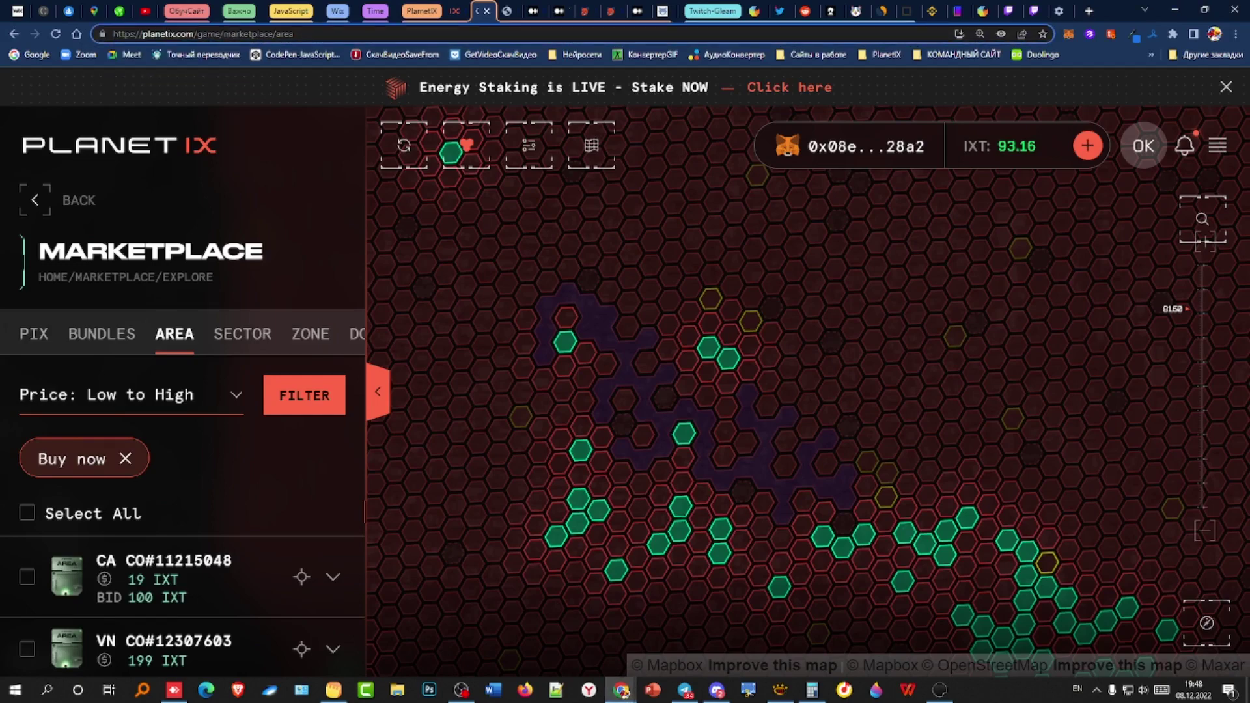
left_click_drag(193, 33, 290, 34)
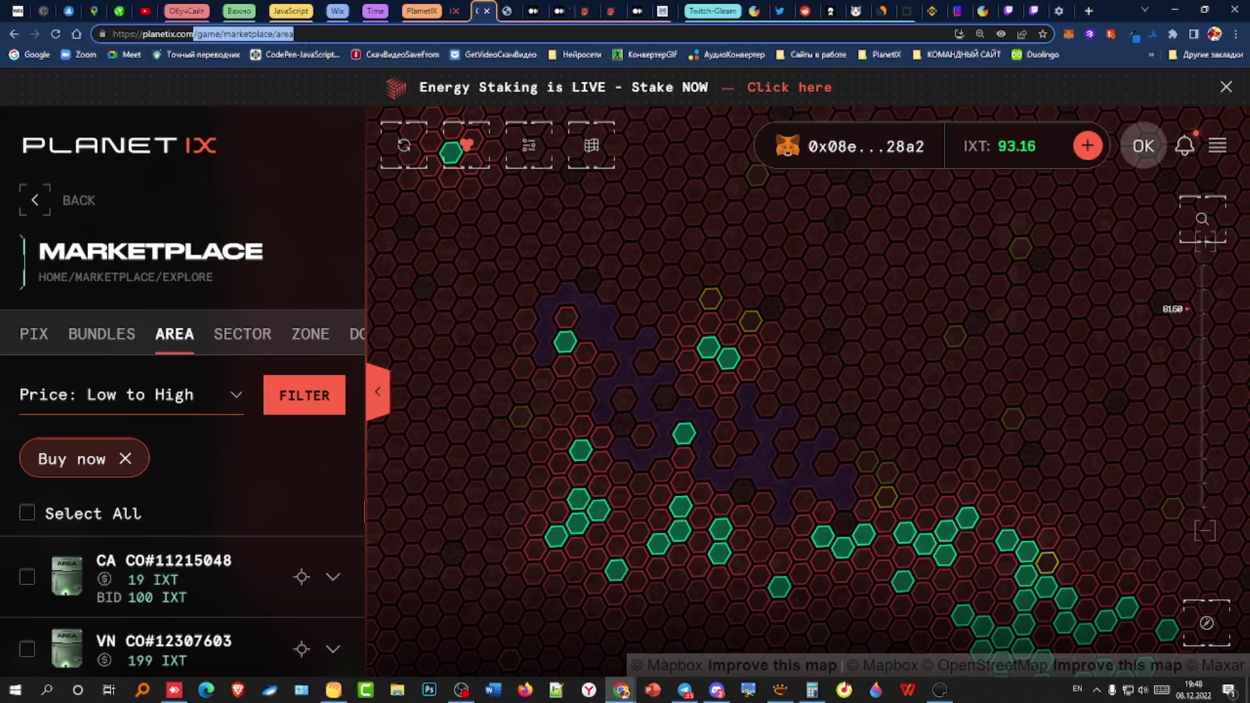
left_click(224, 33)
left_click_drag(194, 33, 106, 34)
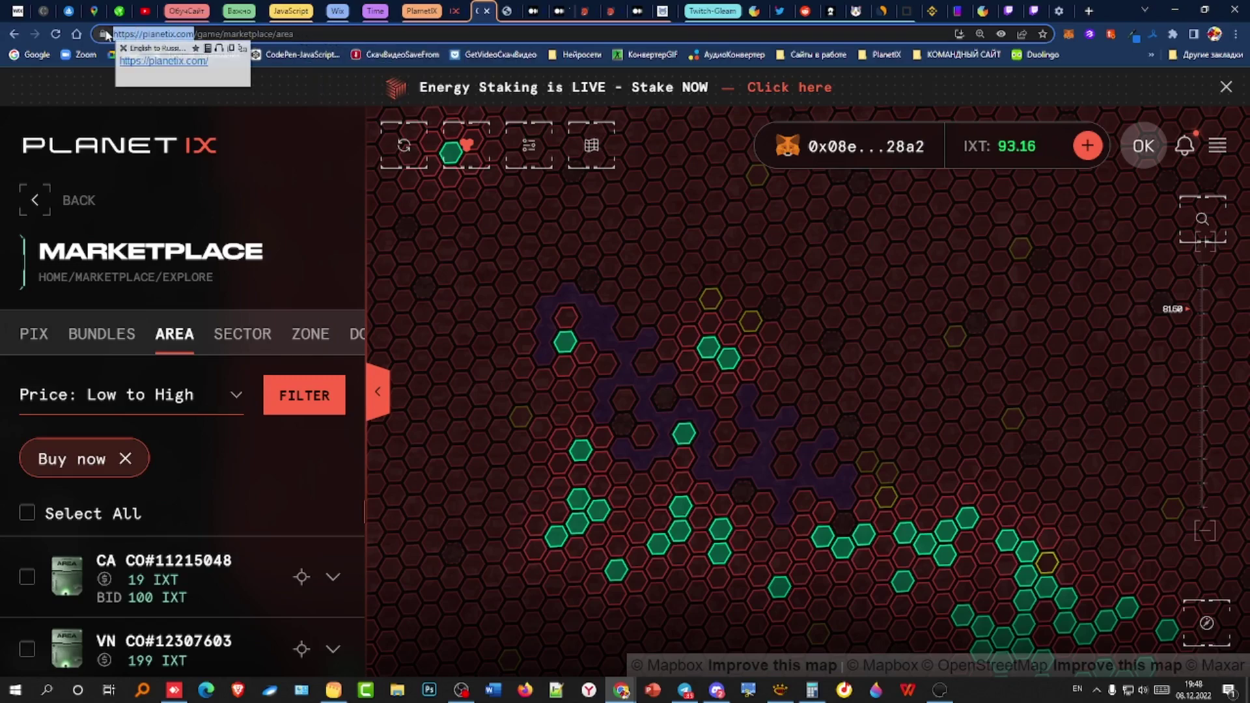
right_click(151, 37)
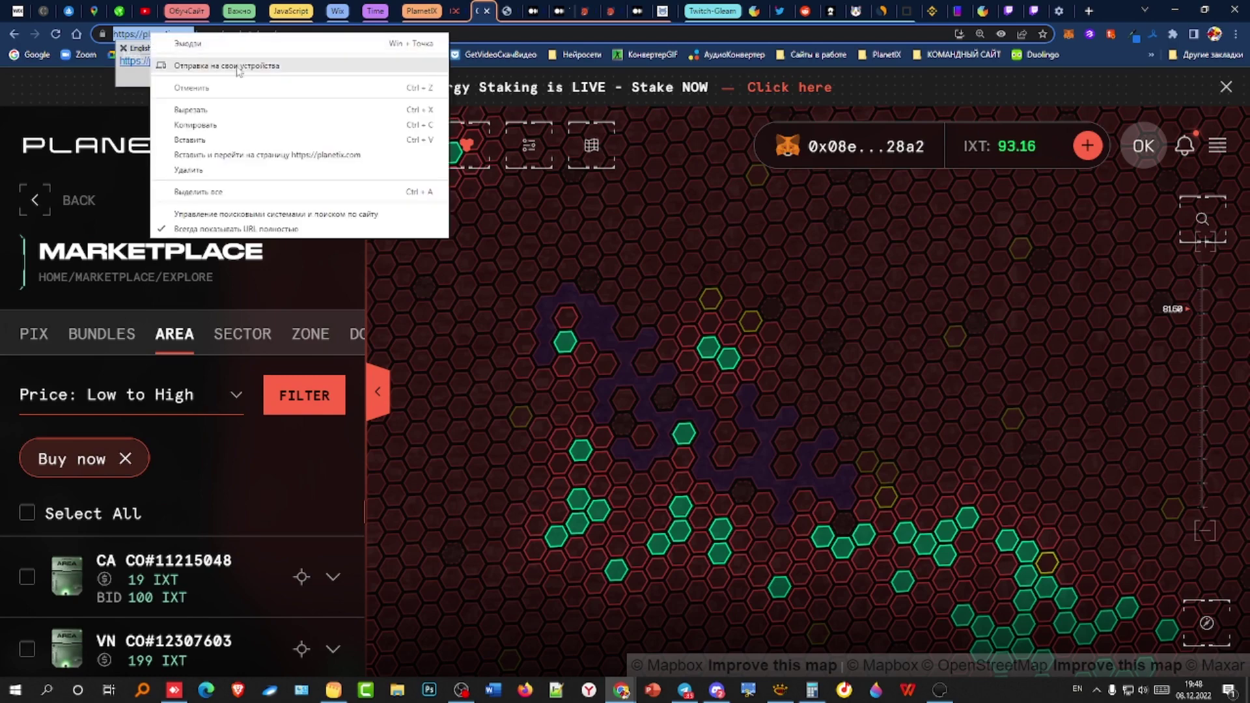
left_click(266, 126)
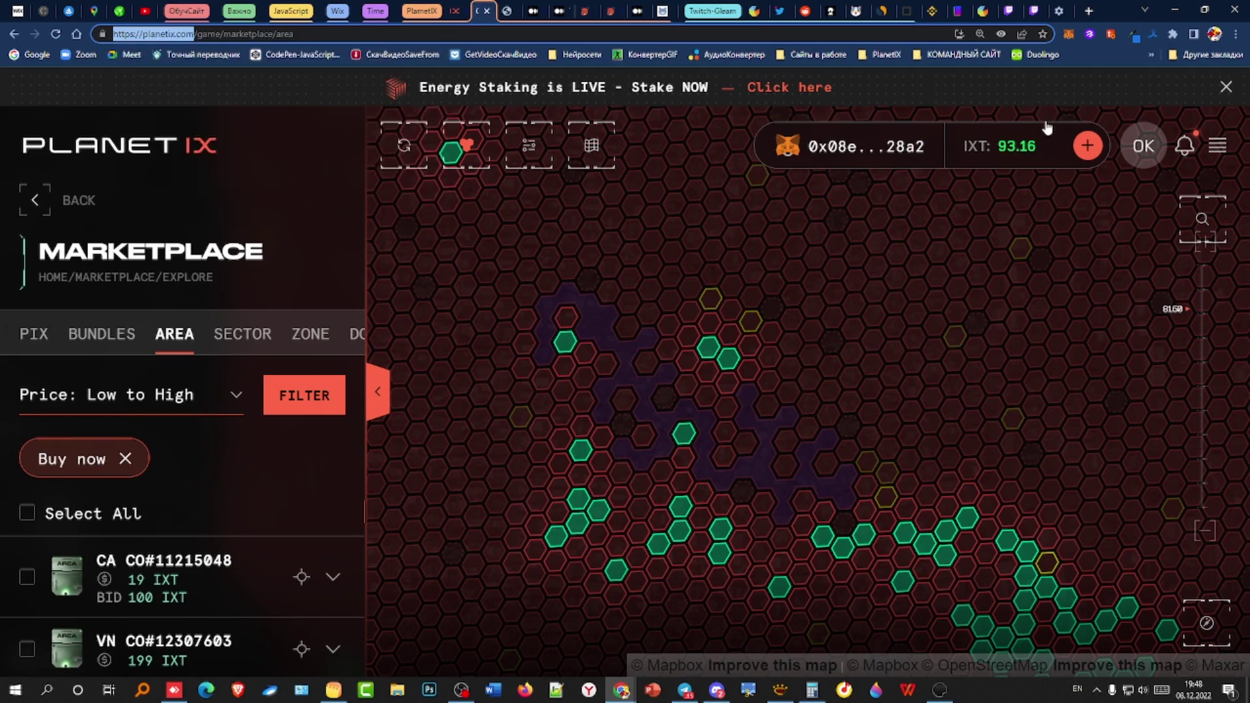
Step: Return to the browser's privacy settings and open the background sync permission (Фоновая синхронизация) in the site settings
left_click(1060, 11)
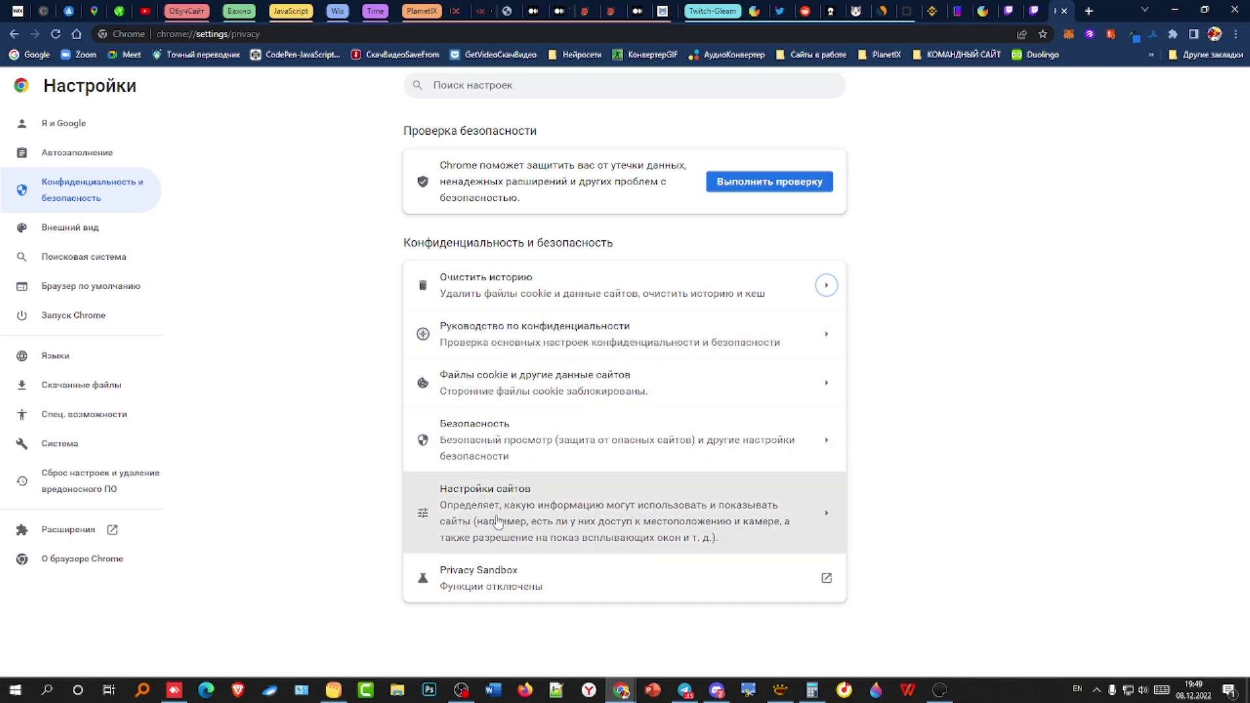
left_click(561, 521)
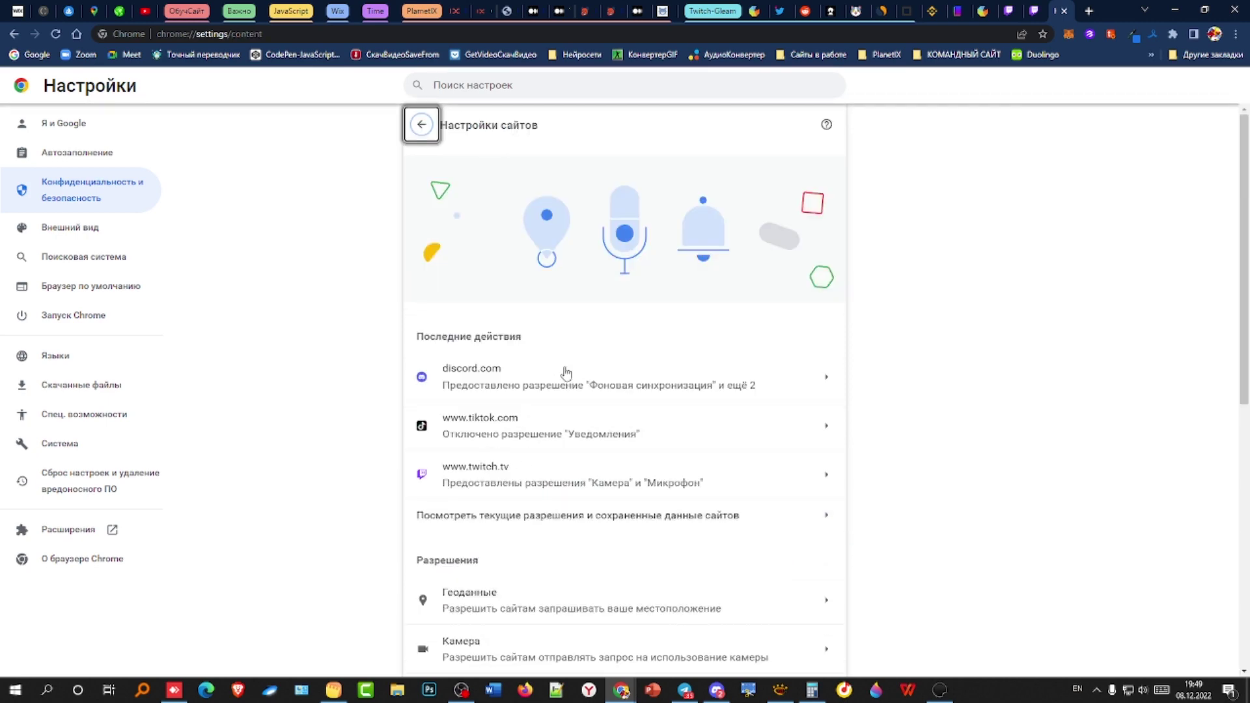
scroll(573, 384, "down", 4)
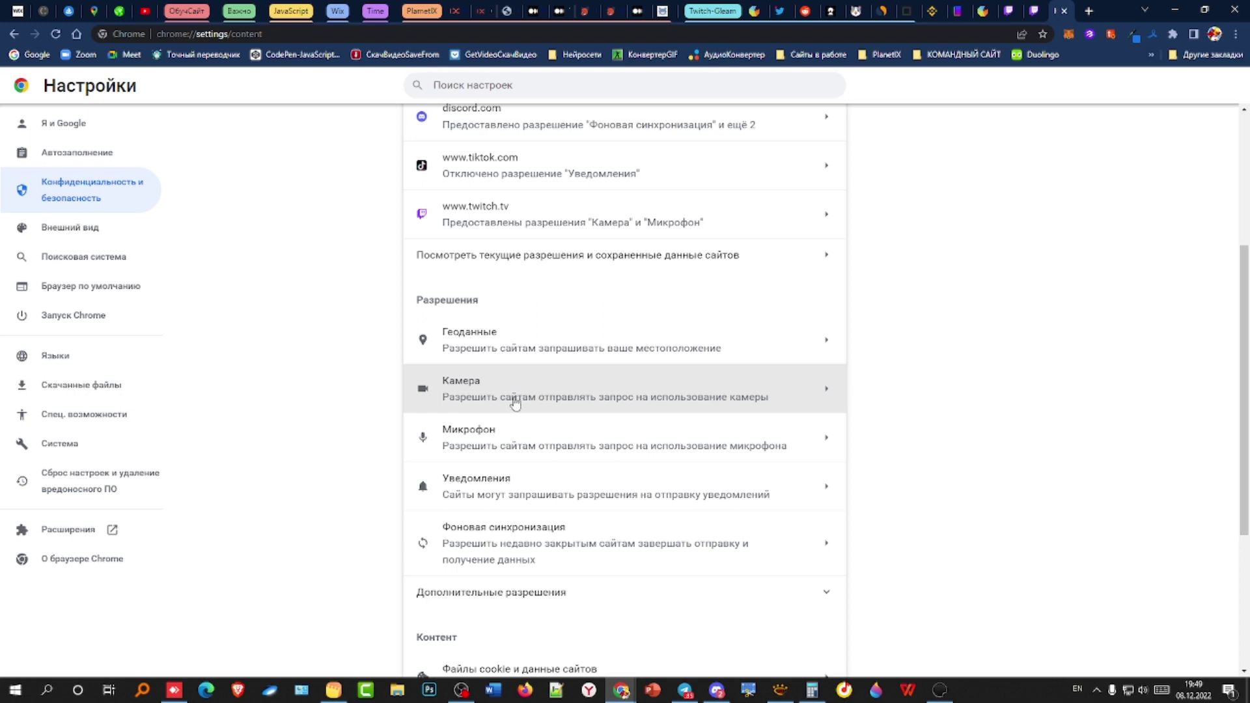
scroll(581, 435, "down", 2)
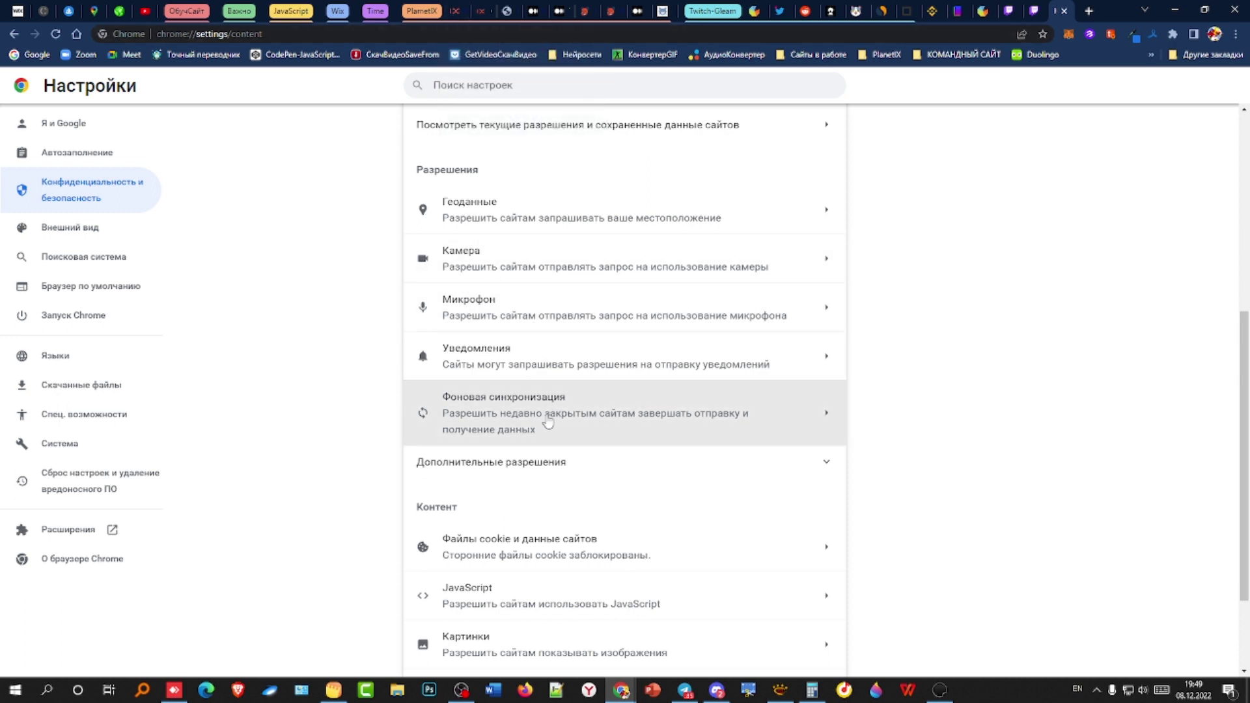
left_click(829, 418)
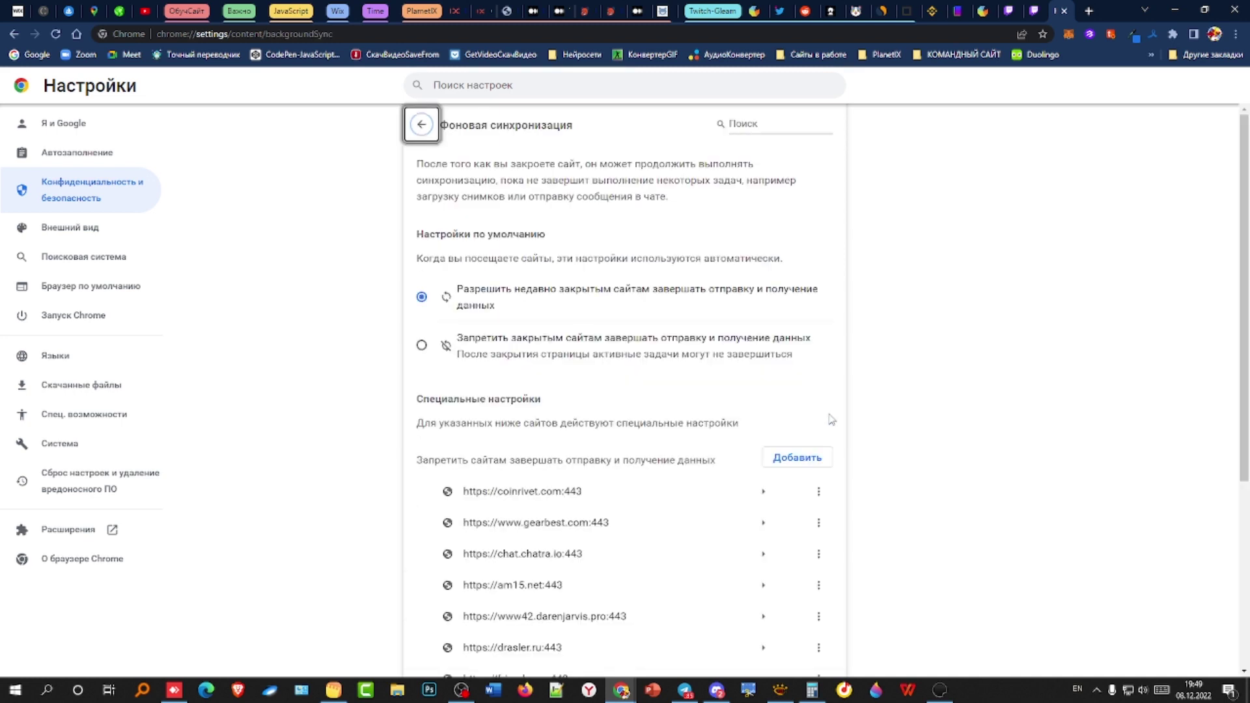
scroll(749, 432, "down", 1)
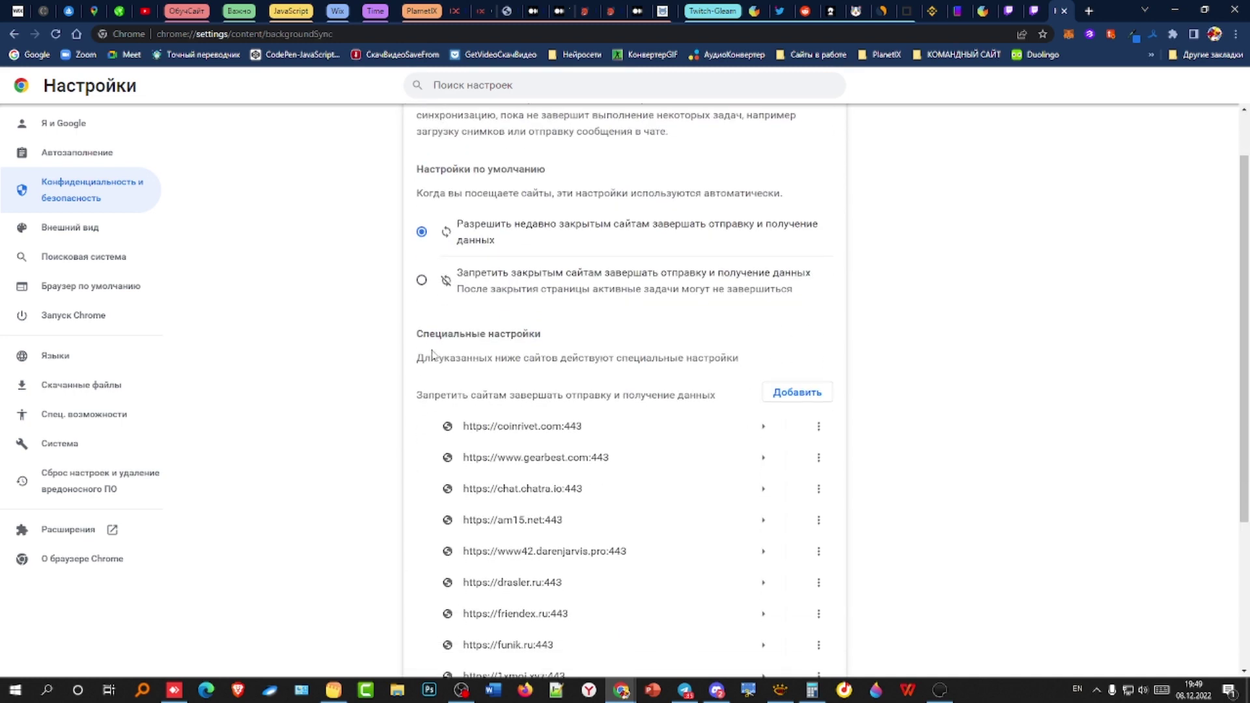
scroll(636, 423, "down", 3)
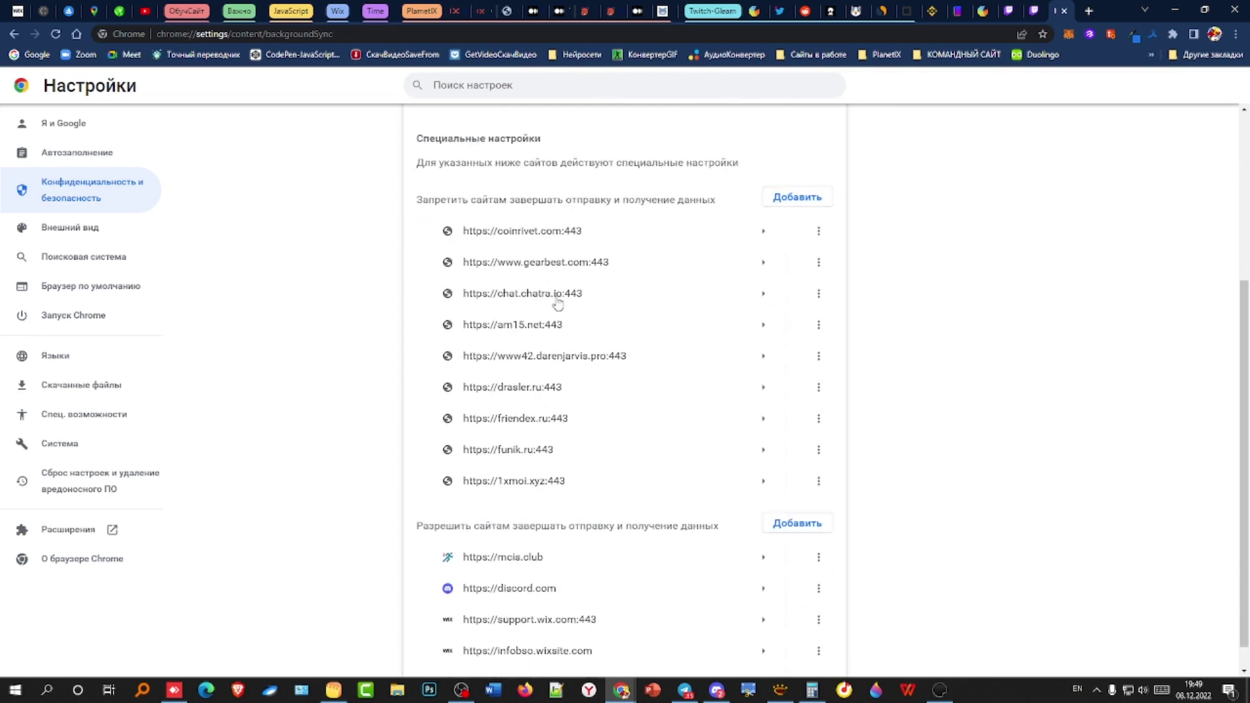
scroll(717, 420, "down", 1)
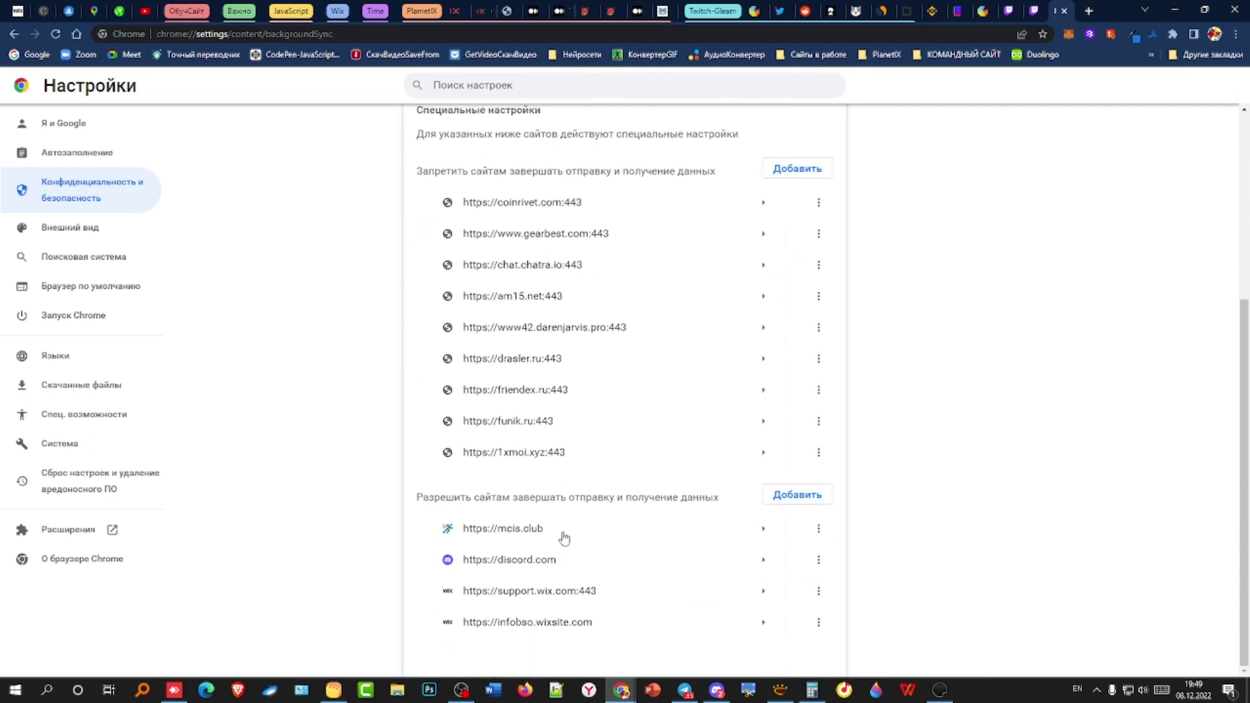
left_click_drag(417, 496, 729, 501)
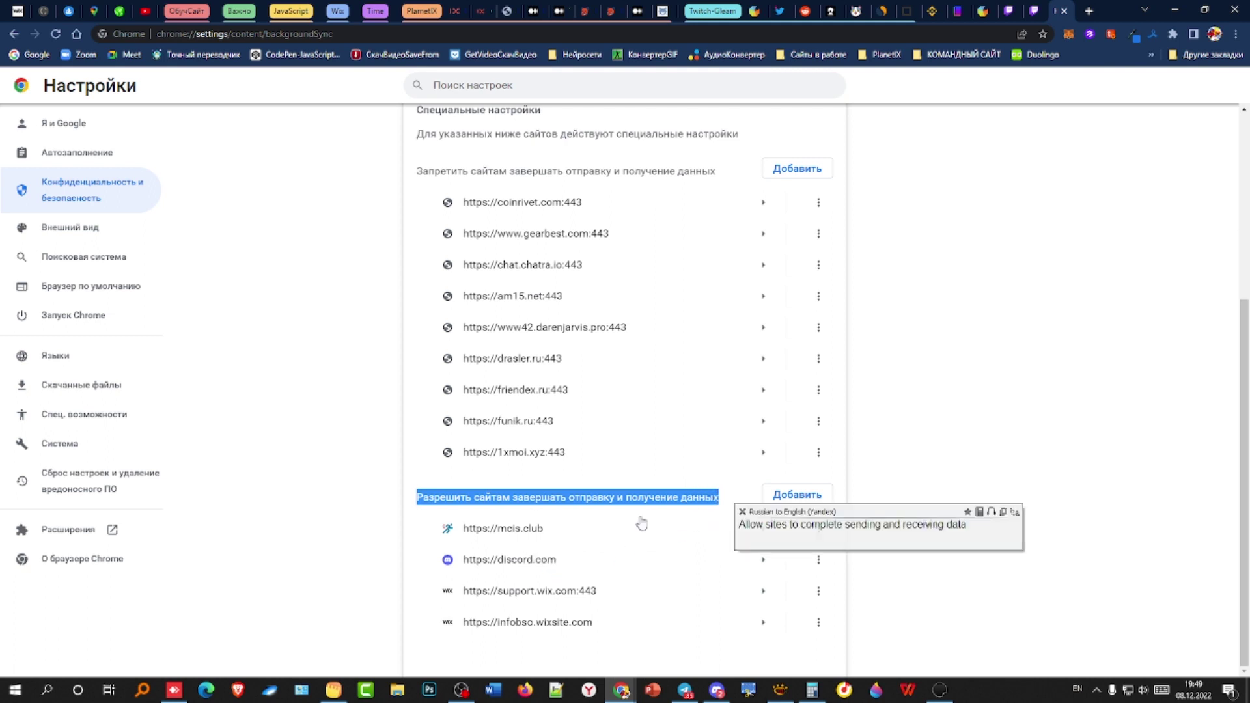
left_click(792, 494)
left_click(558, 341)
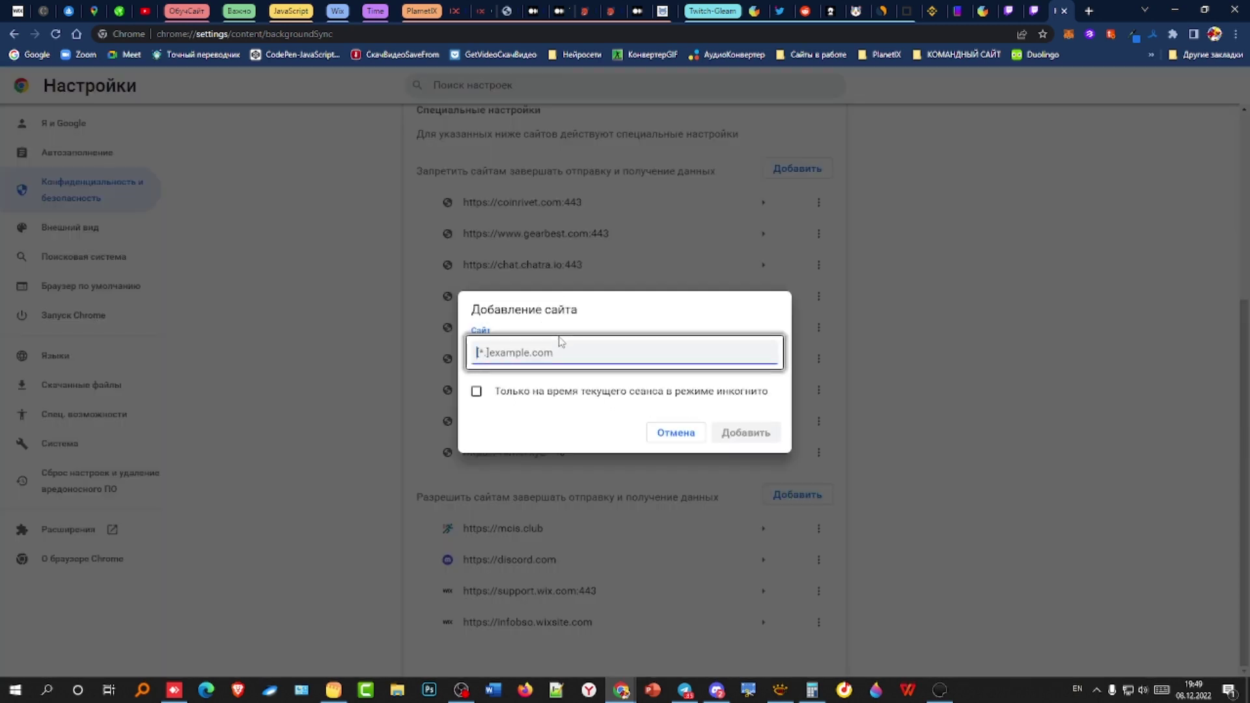
key("ctrl+v")
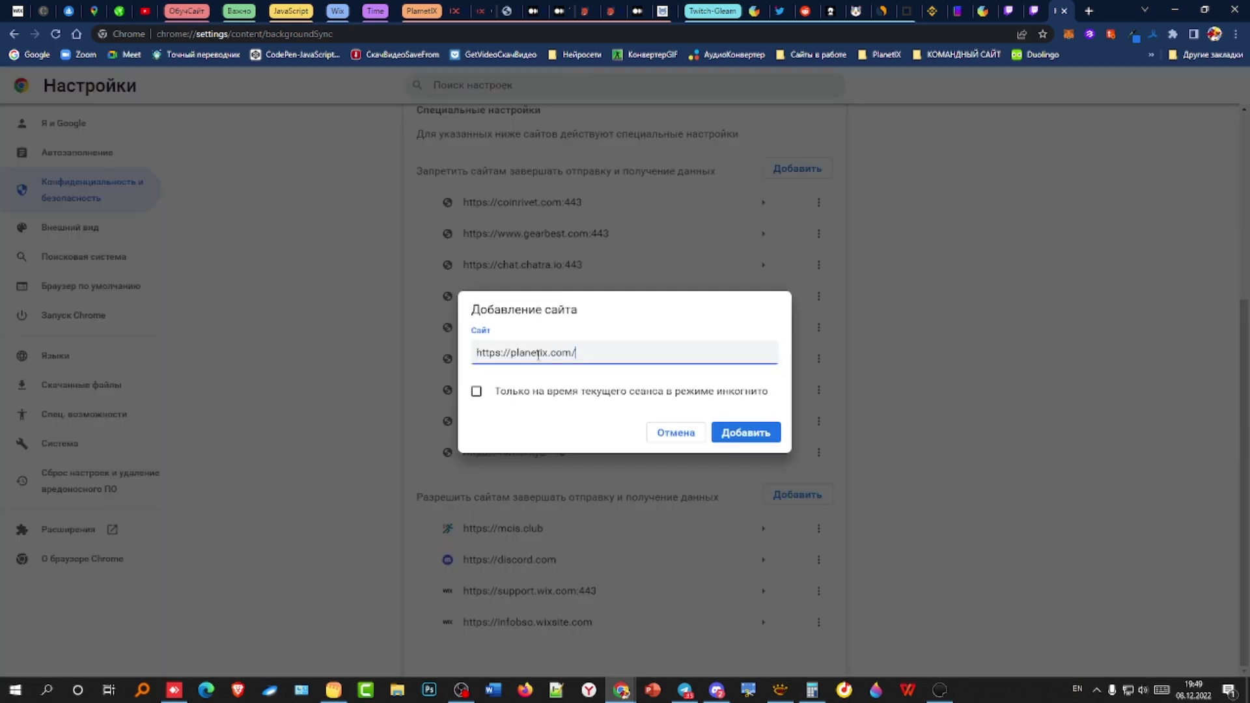
left_click(745, 432)
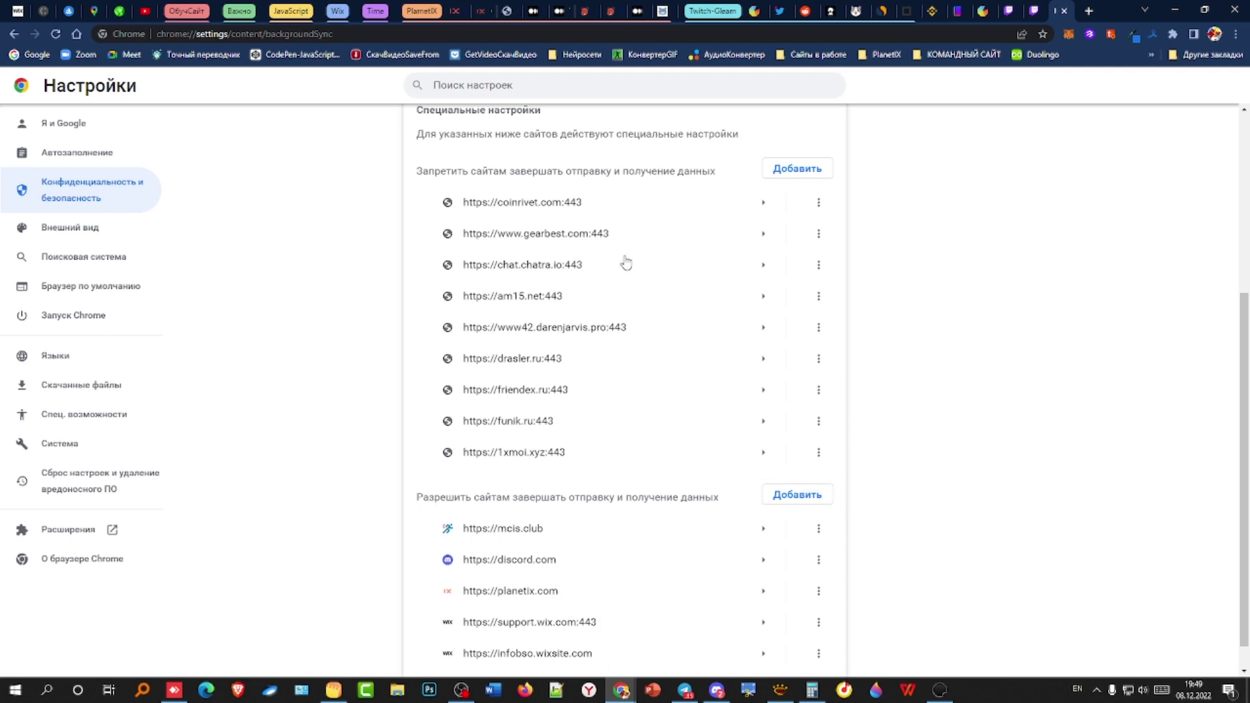
scroll(624, 267, "up", 5)
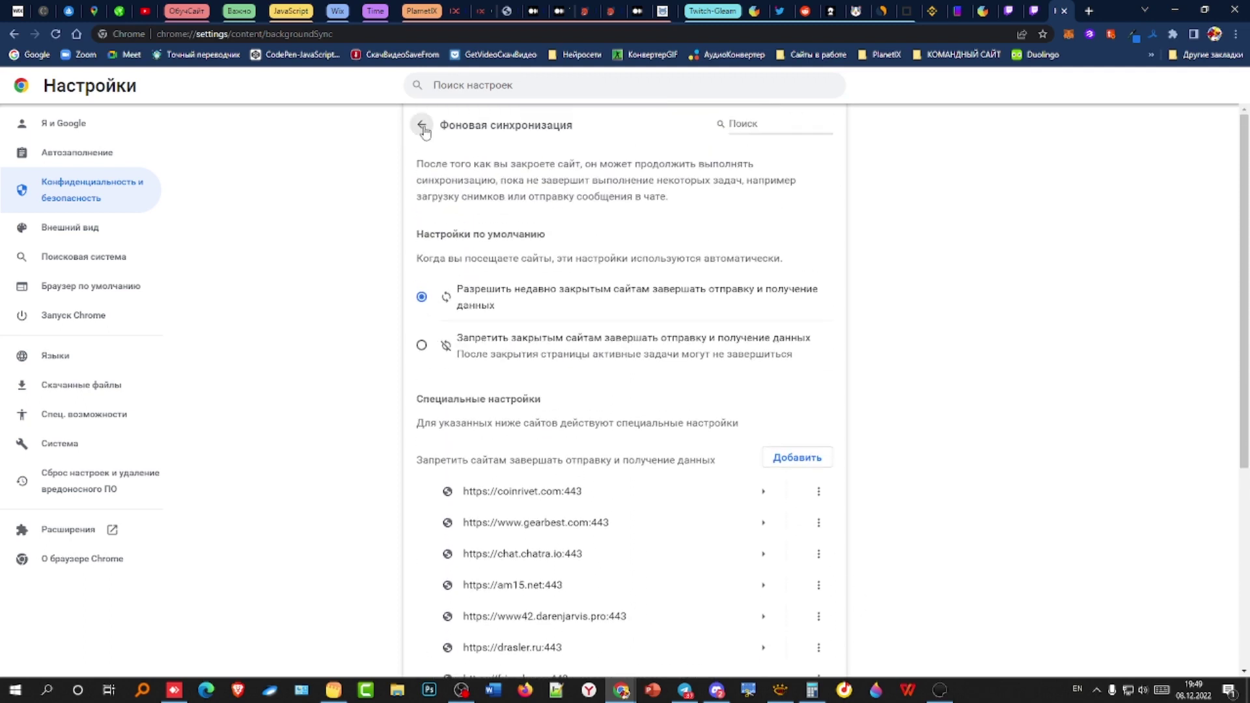
left_click(421, 125)
Step: Check the cookie settings' list of sites that can always use cookies for planetix.com, and return to the site settings
scroll(722, 449, "down", 2)
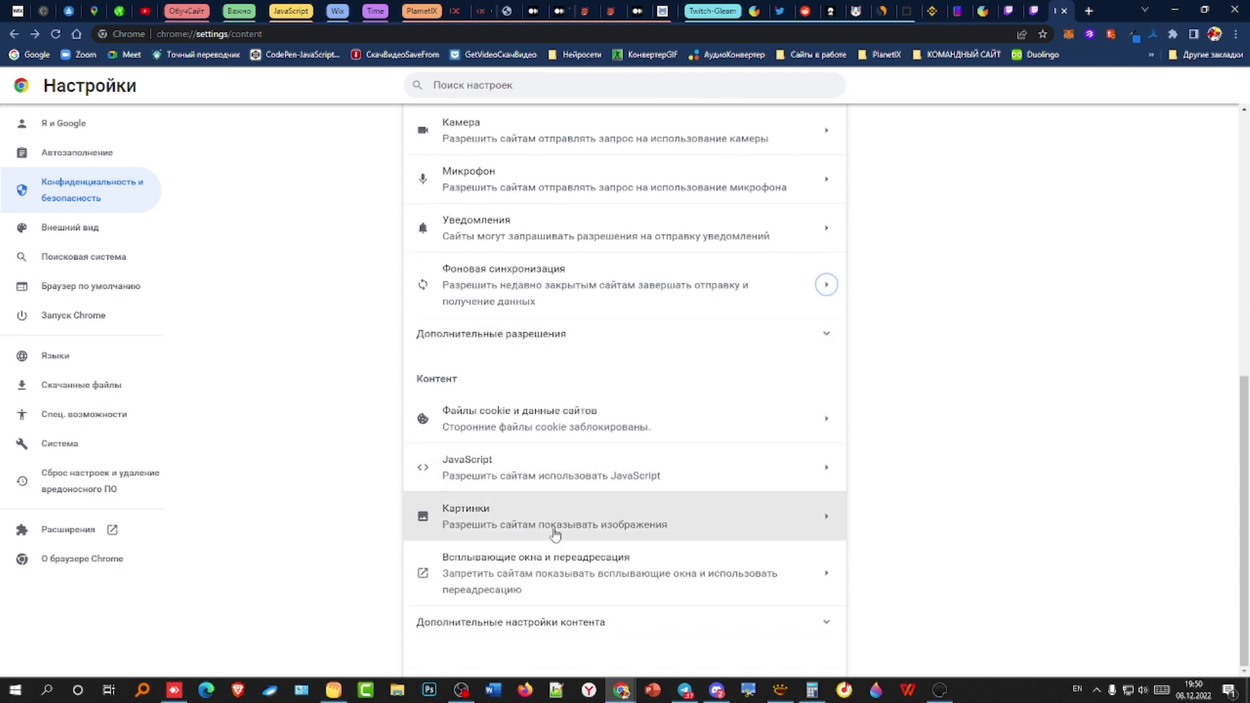
left_click(826, 420)
scroll(671, 443, "down", 10)
scroll(654, 473, "down", 1)
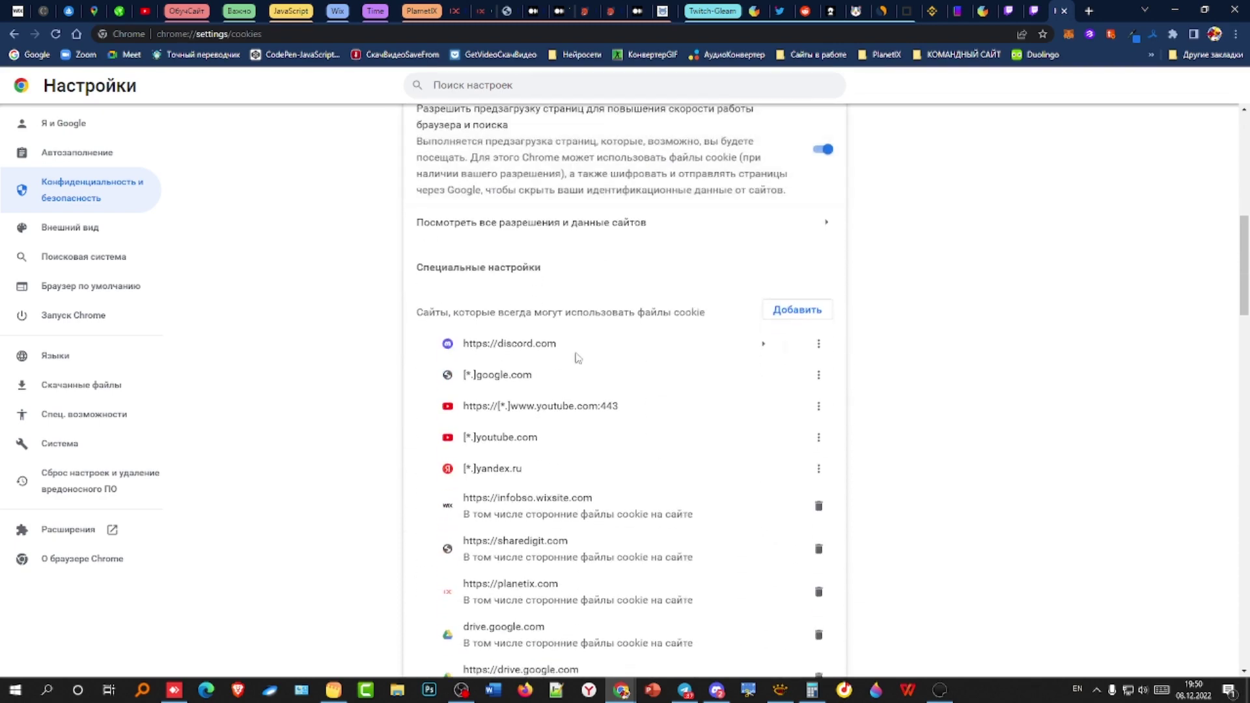
left_click_drag(418, 311, 708, 319)
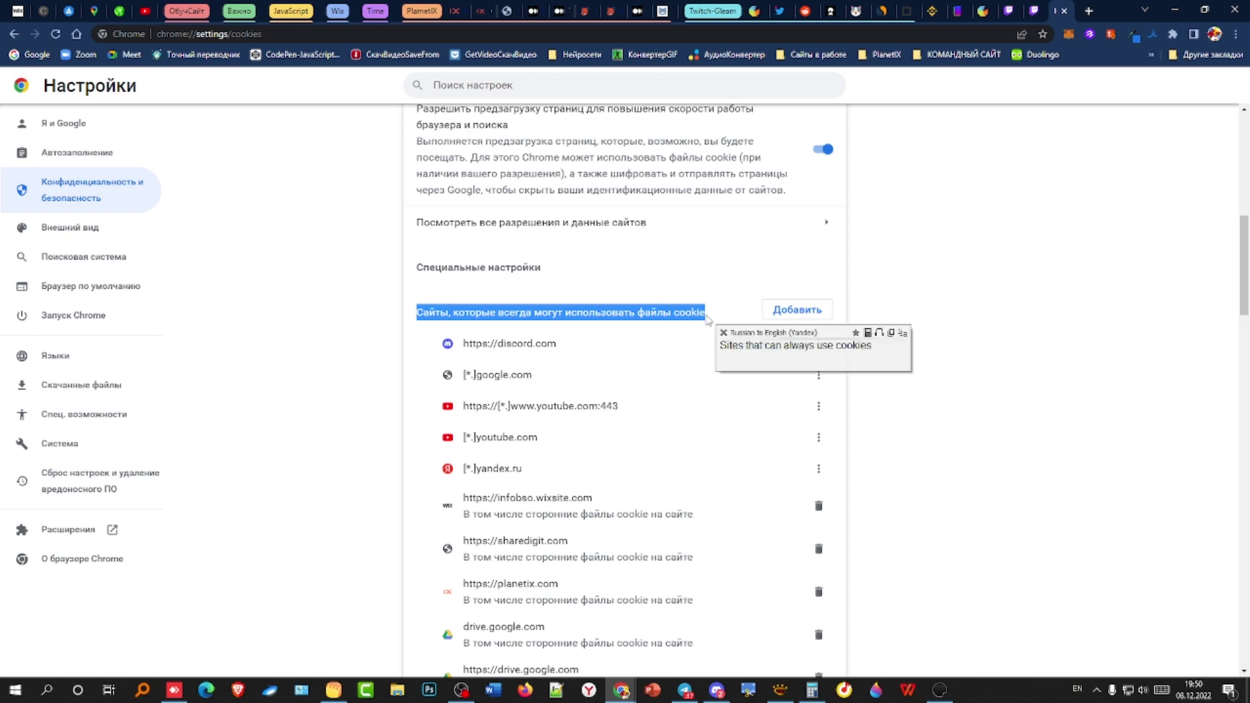
scroll(657, 429, "down", 2)
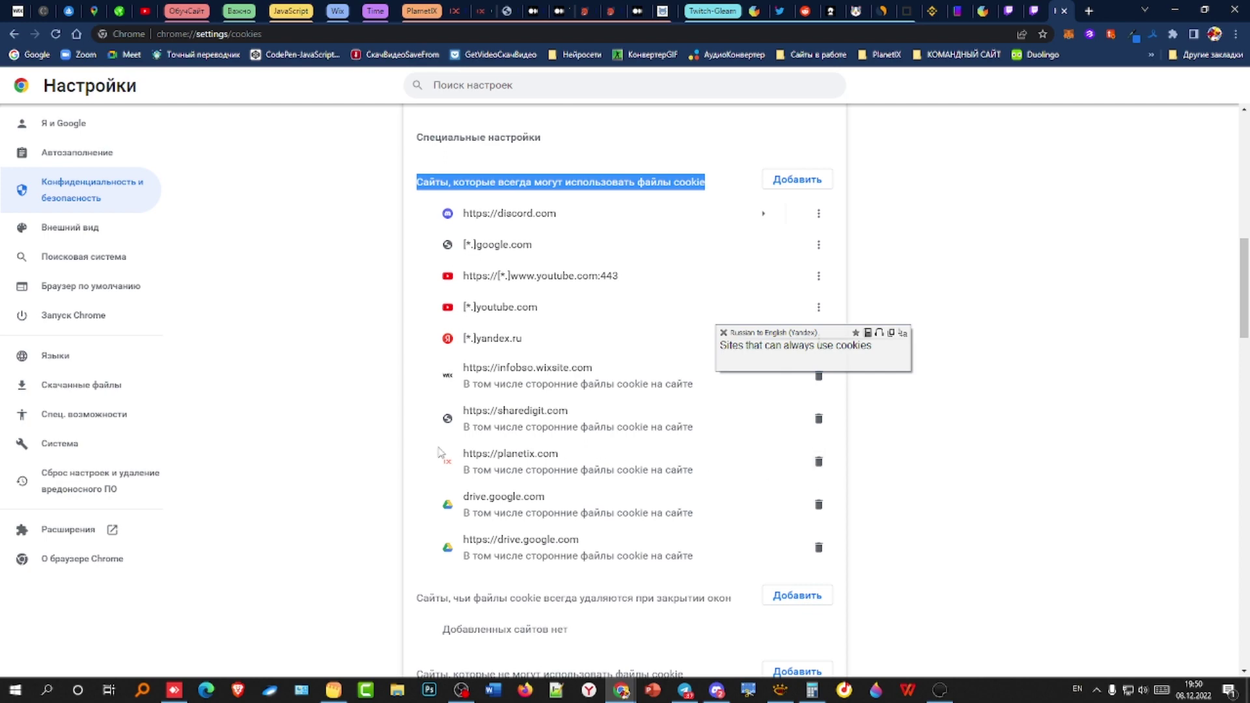
left_click(994, 345)
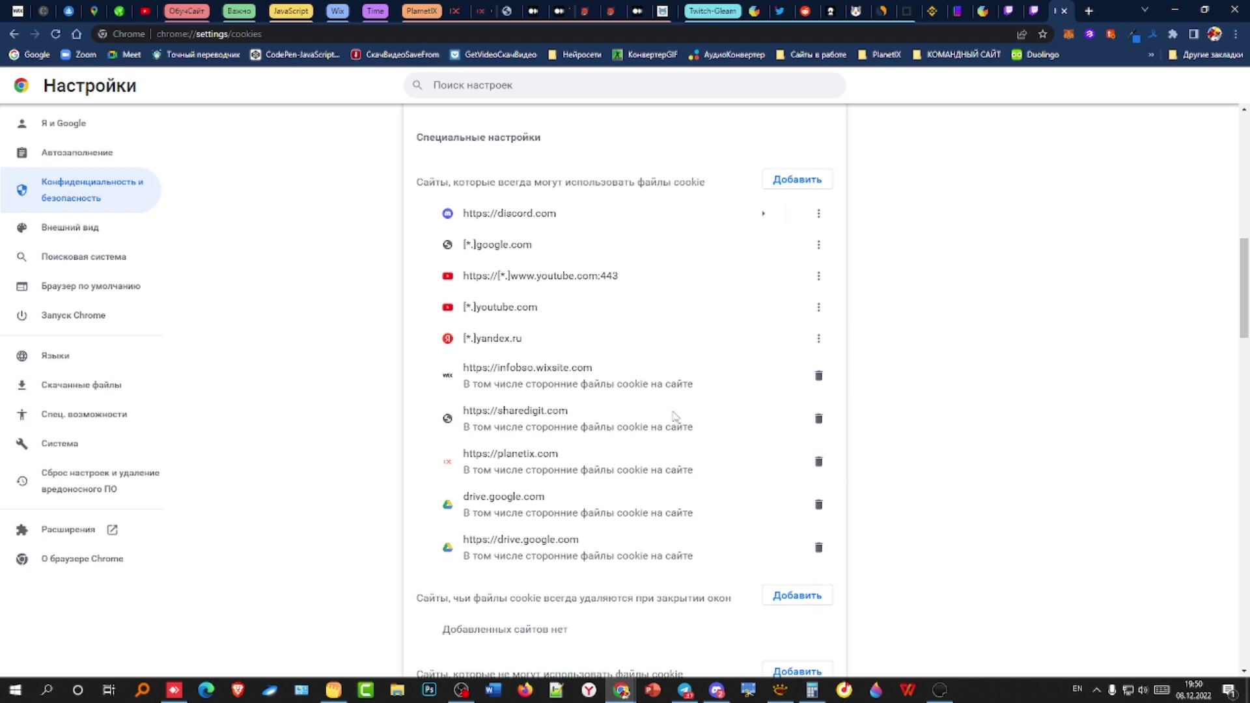
scroll(675, 416, "up", 10)
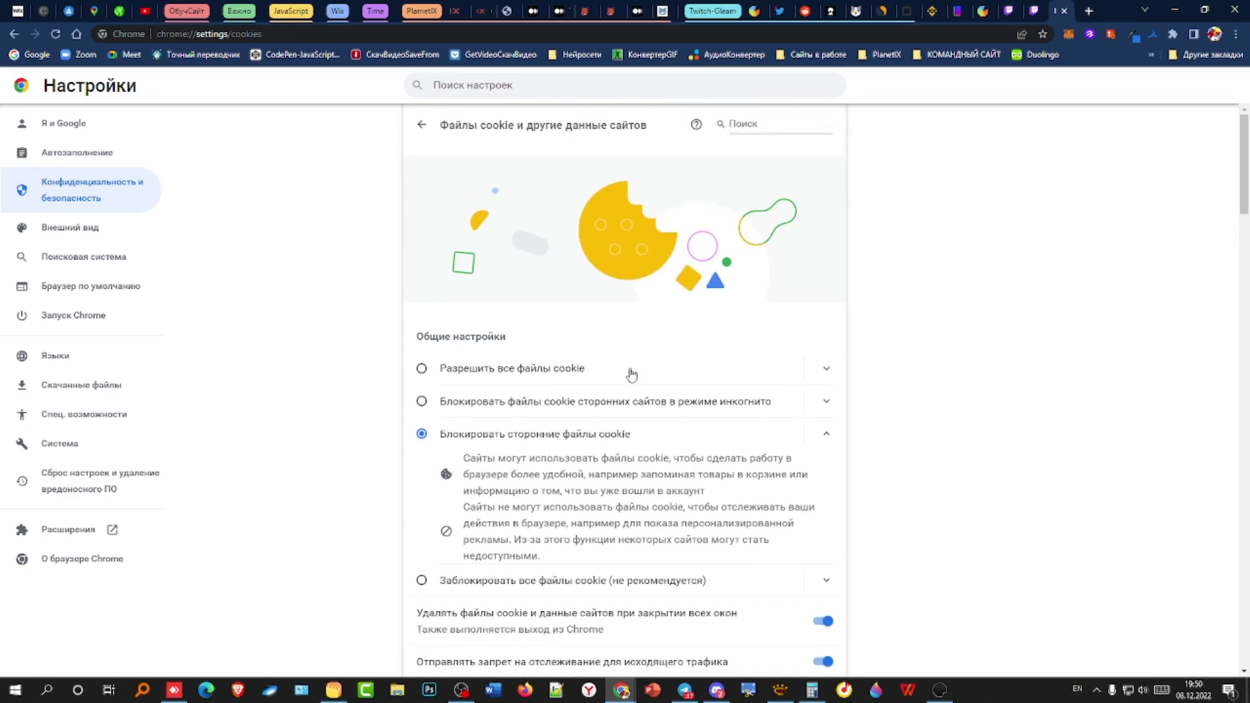
left_click(421, 125)
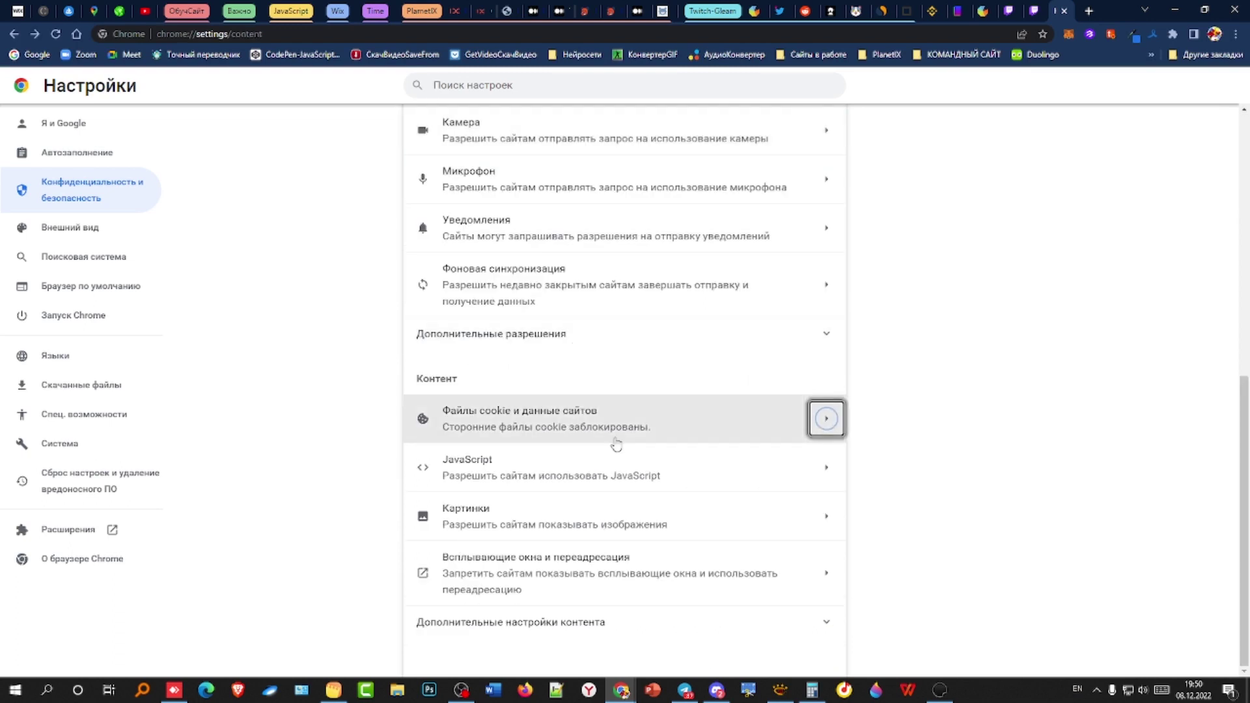
left_click(611, 468)
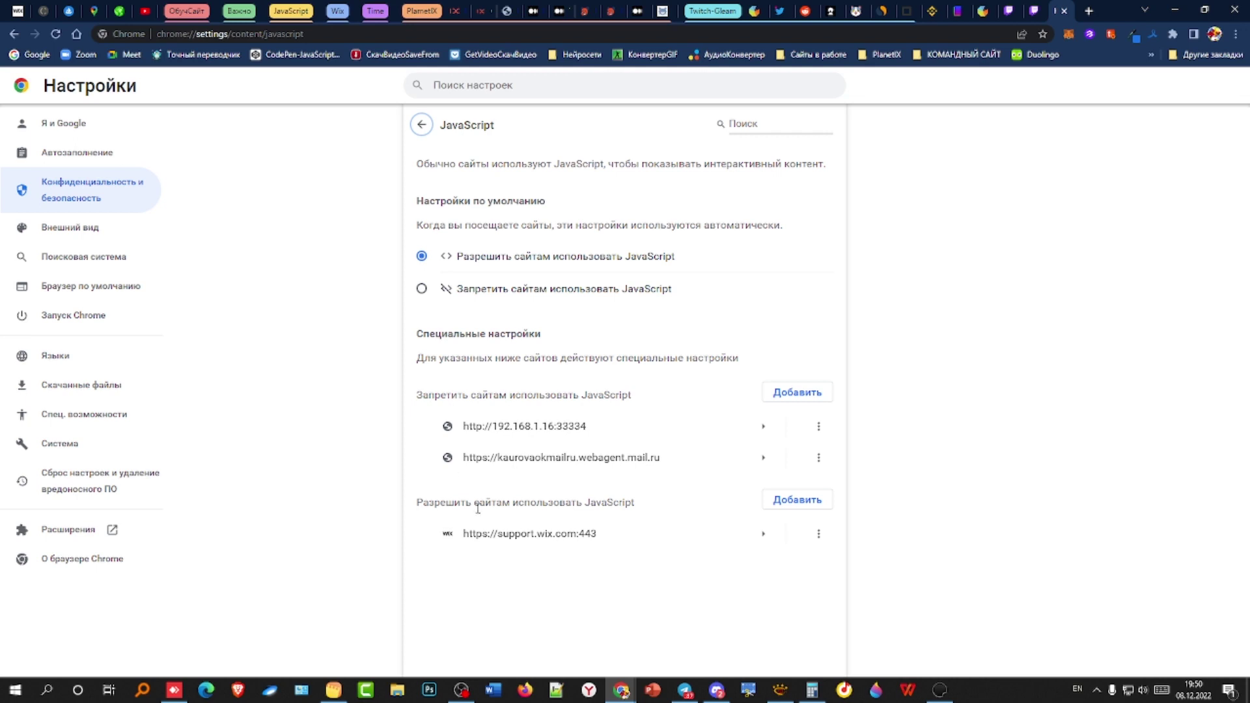
left_click_drag(417, 502, 648, 510)
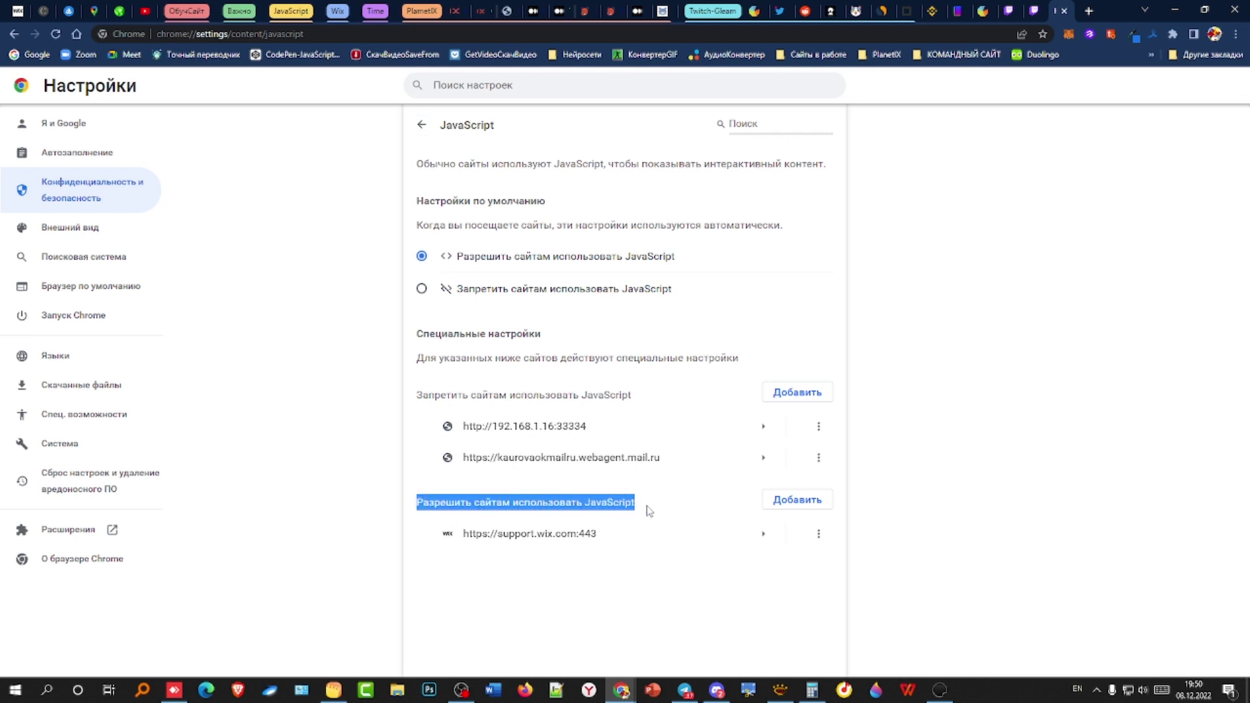
left_click(798, 499)
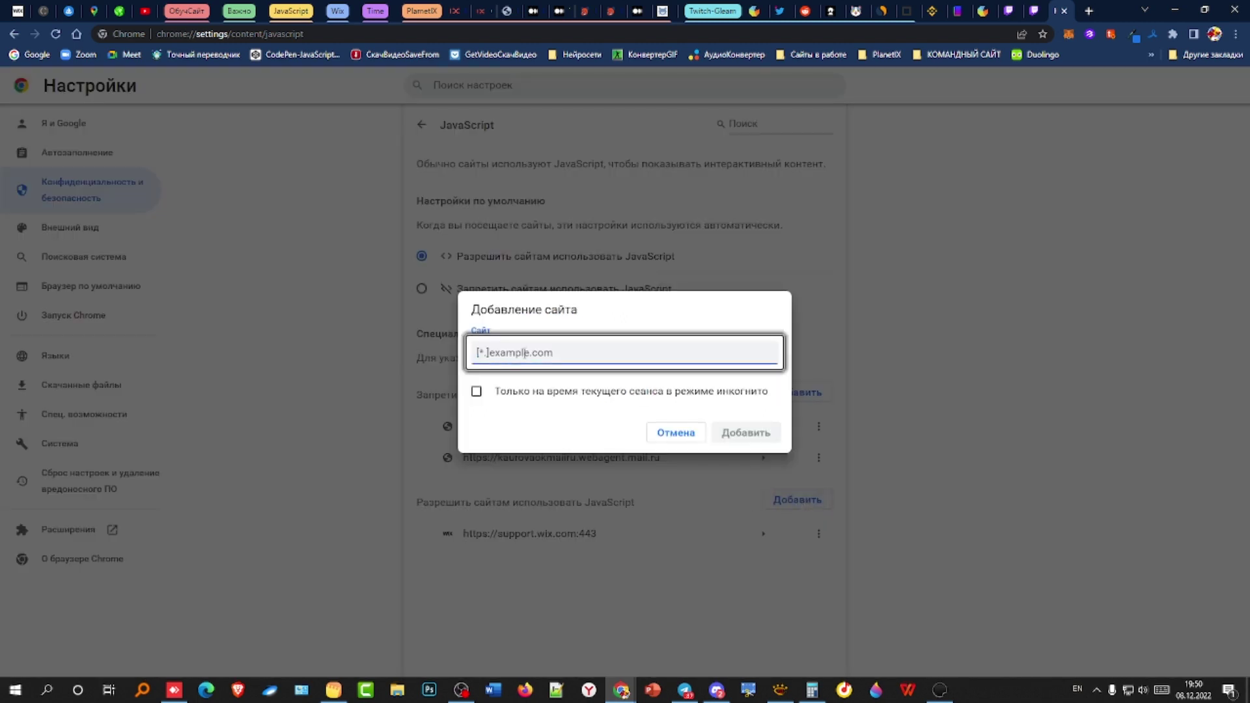
type("https://planetix.com/")
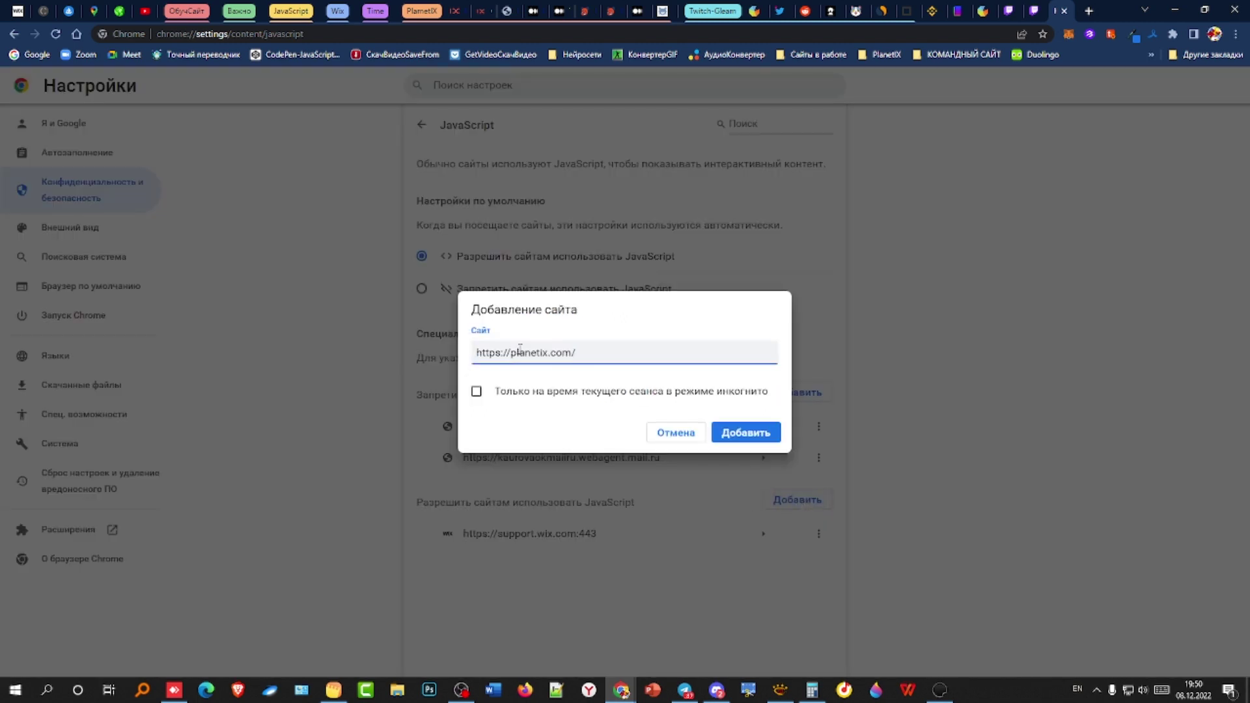
left_click(477, 392)
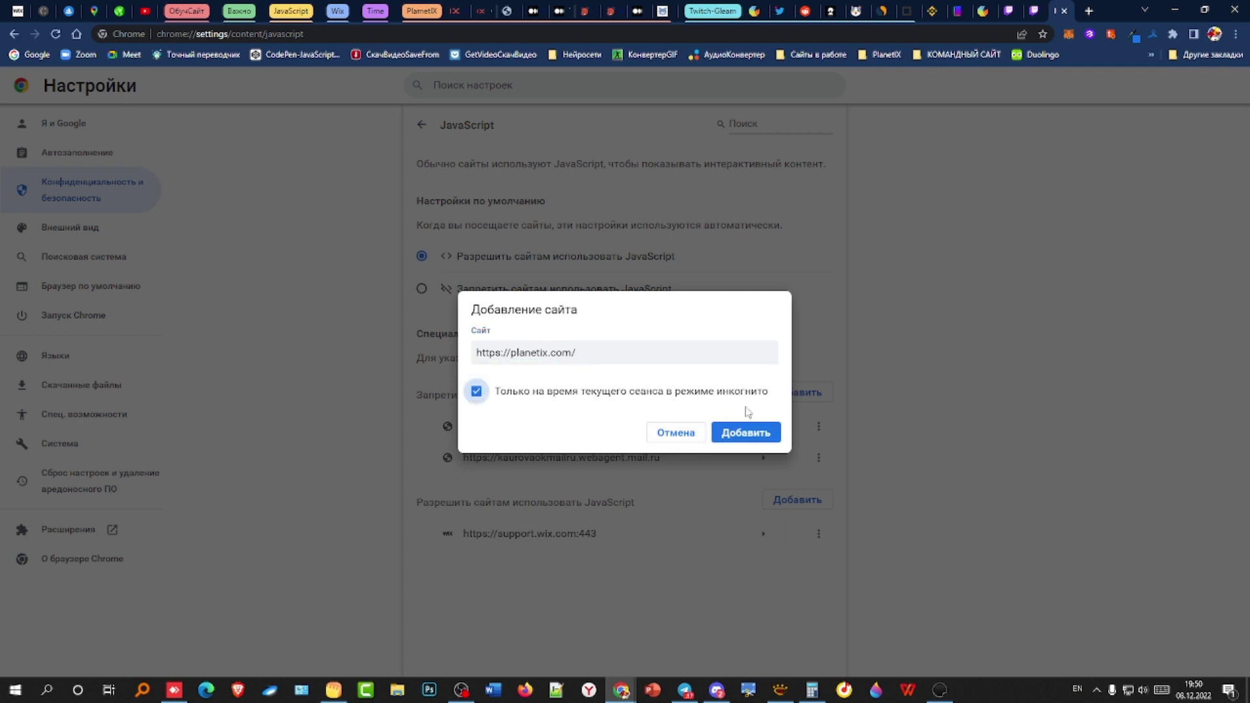
left_click(731, 432)
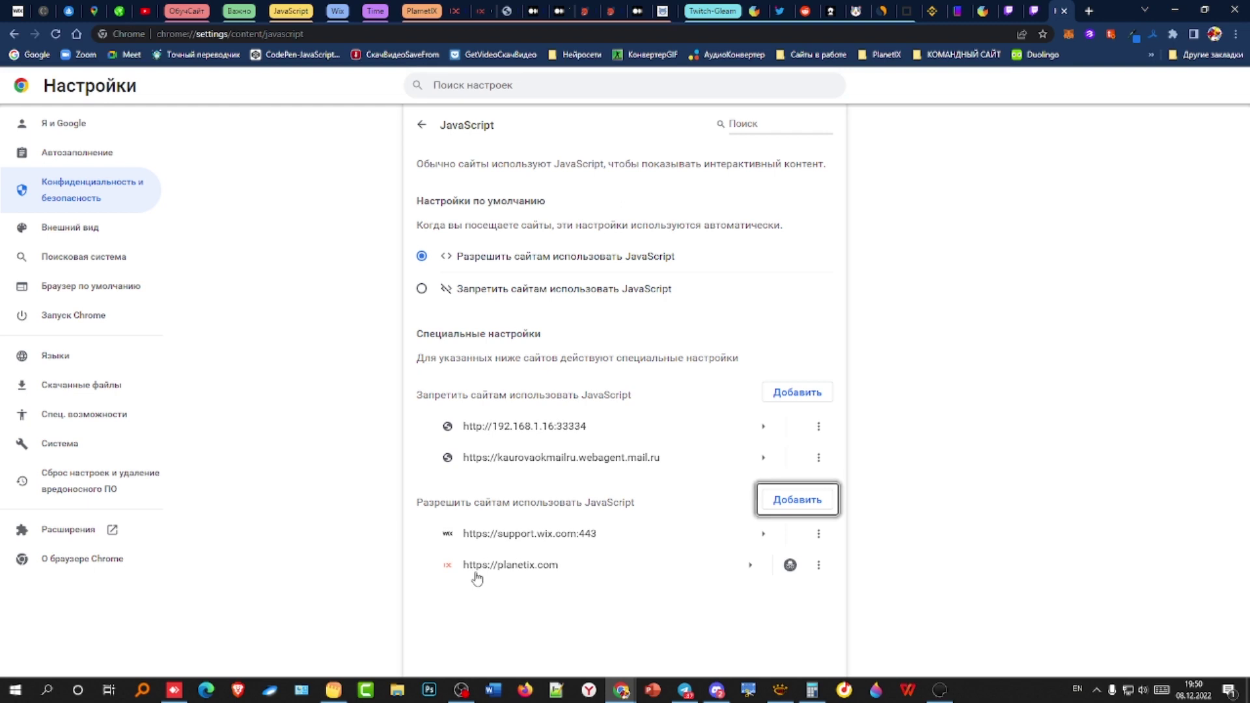
left_click(421, 124)
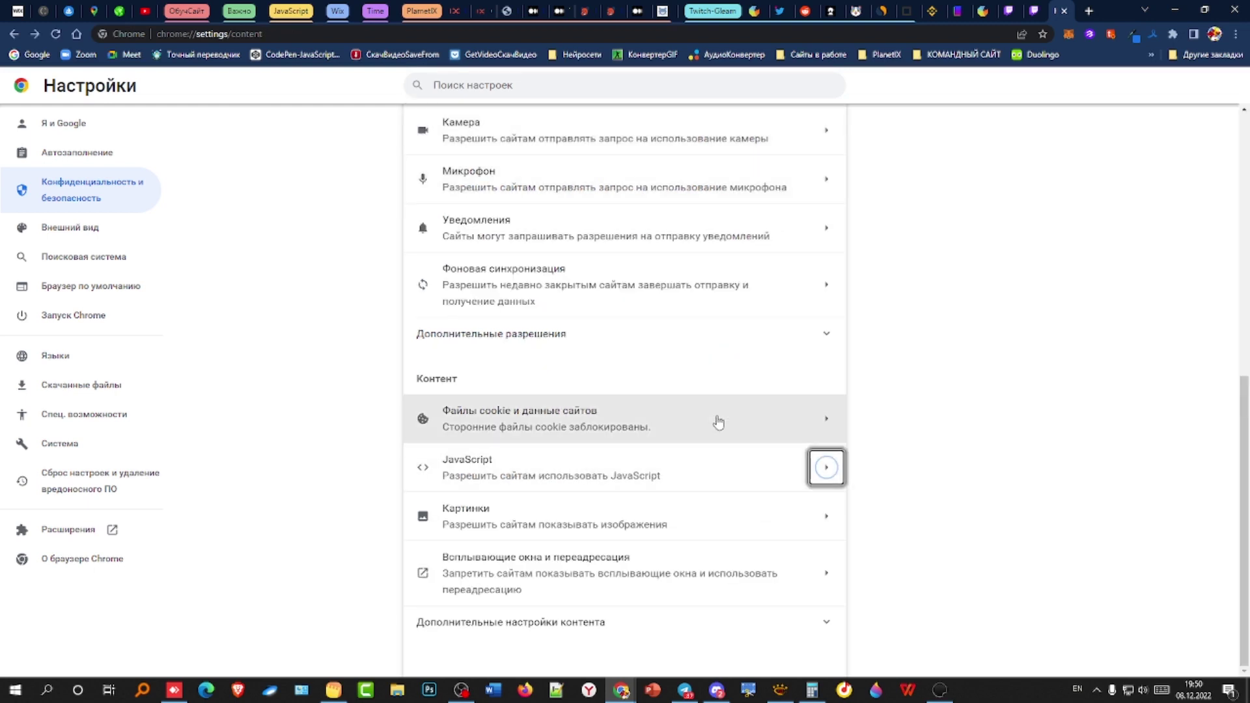
left_click(826, 519)
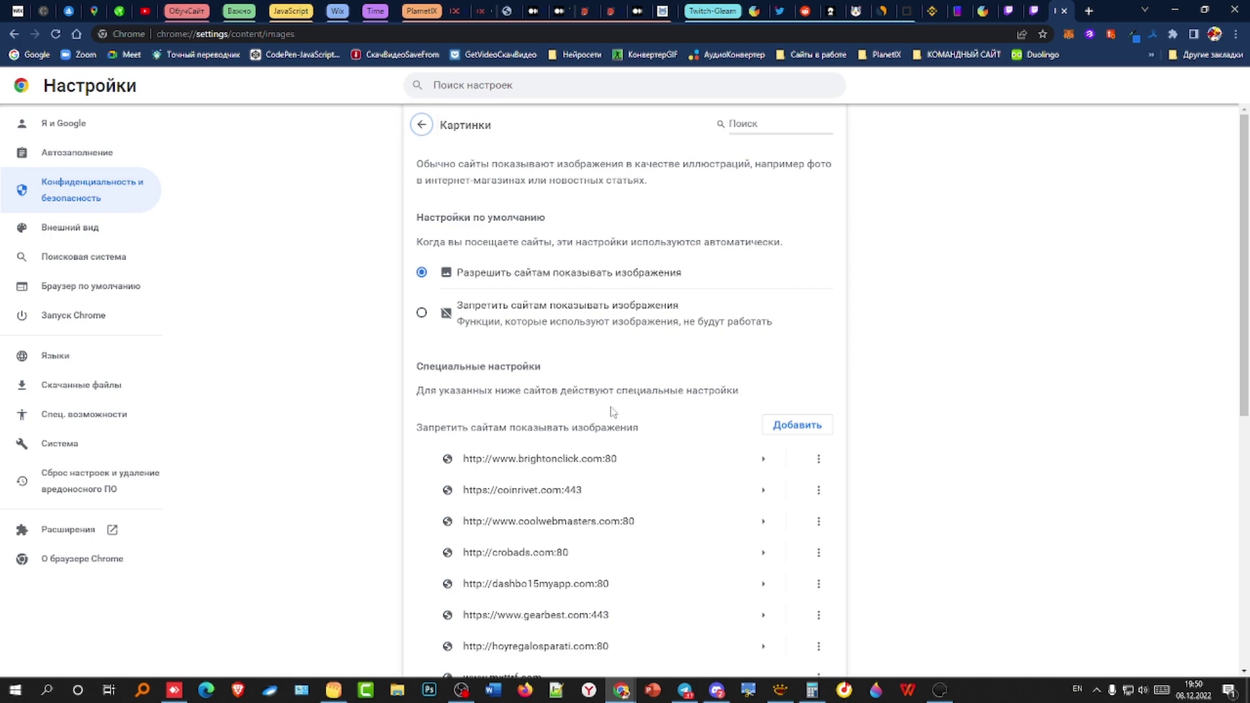
scroll(612, 411, "down", 5)
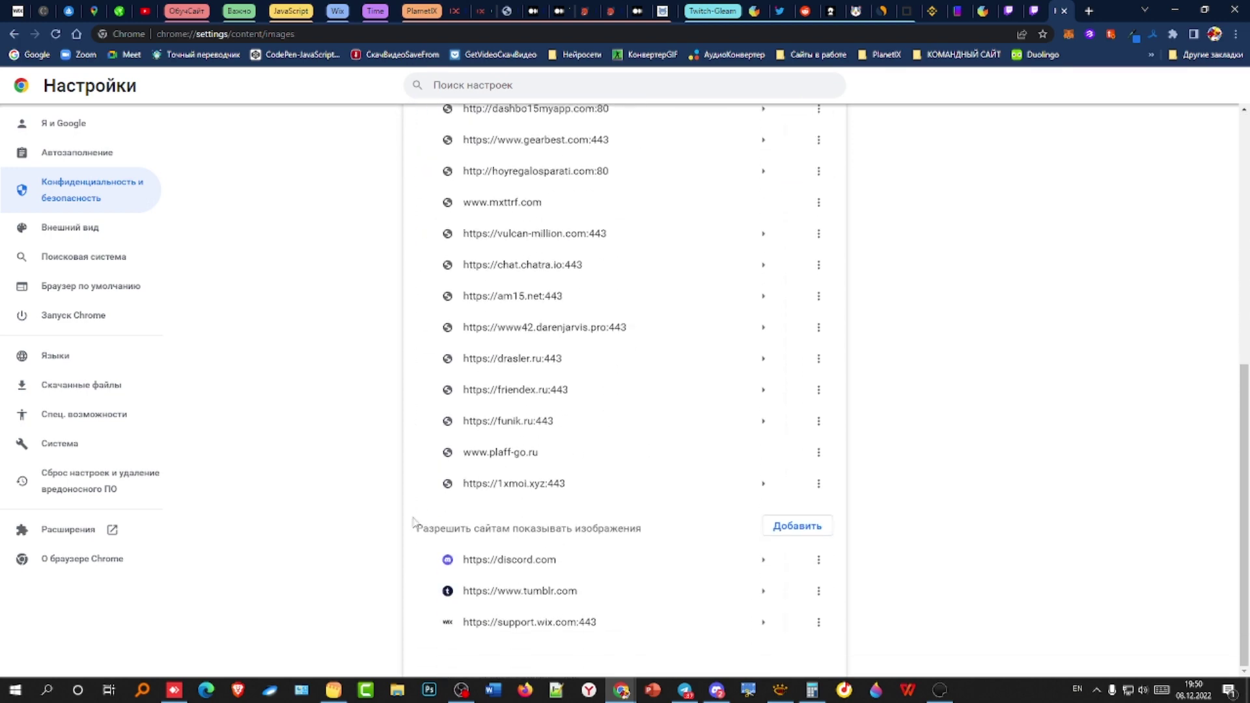
left_click_drag(417, 532, 663, 533)
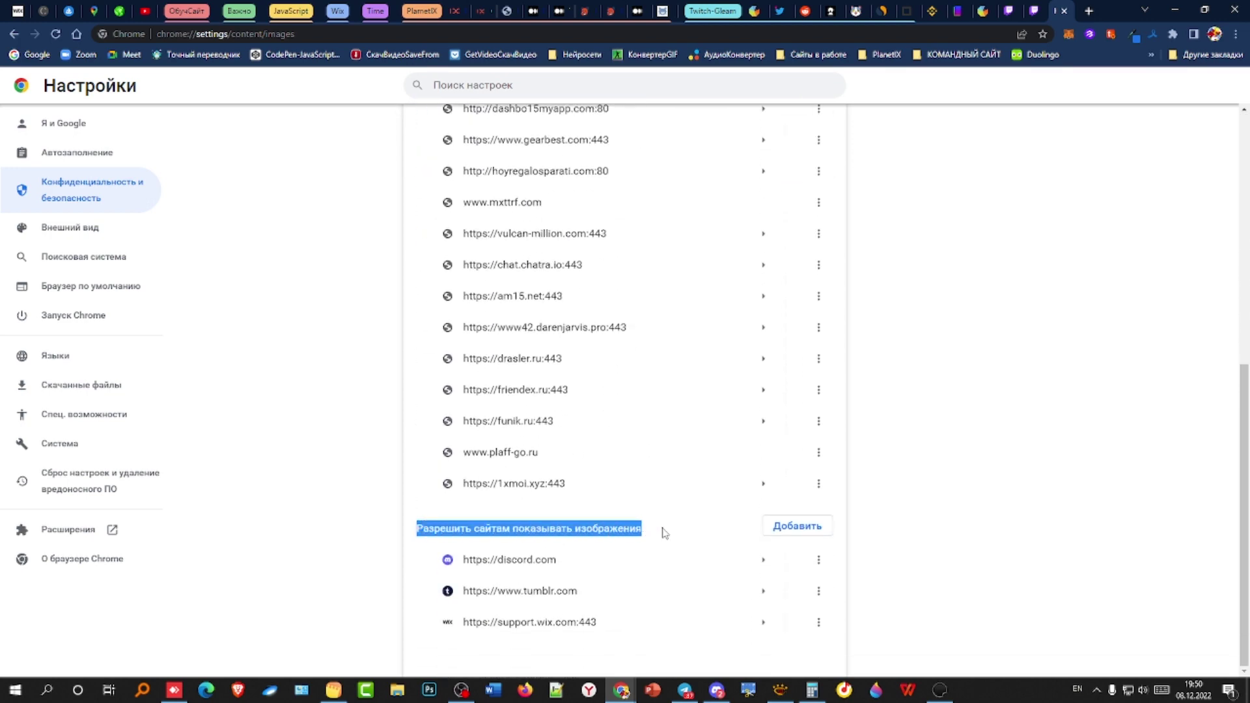
left_click(798, 526)
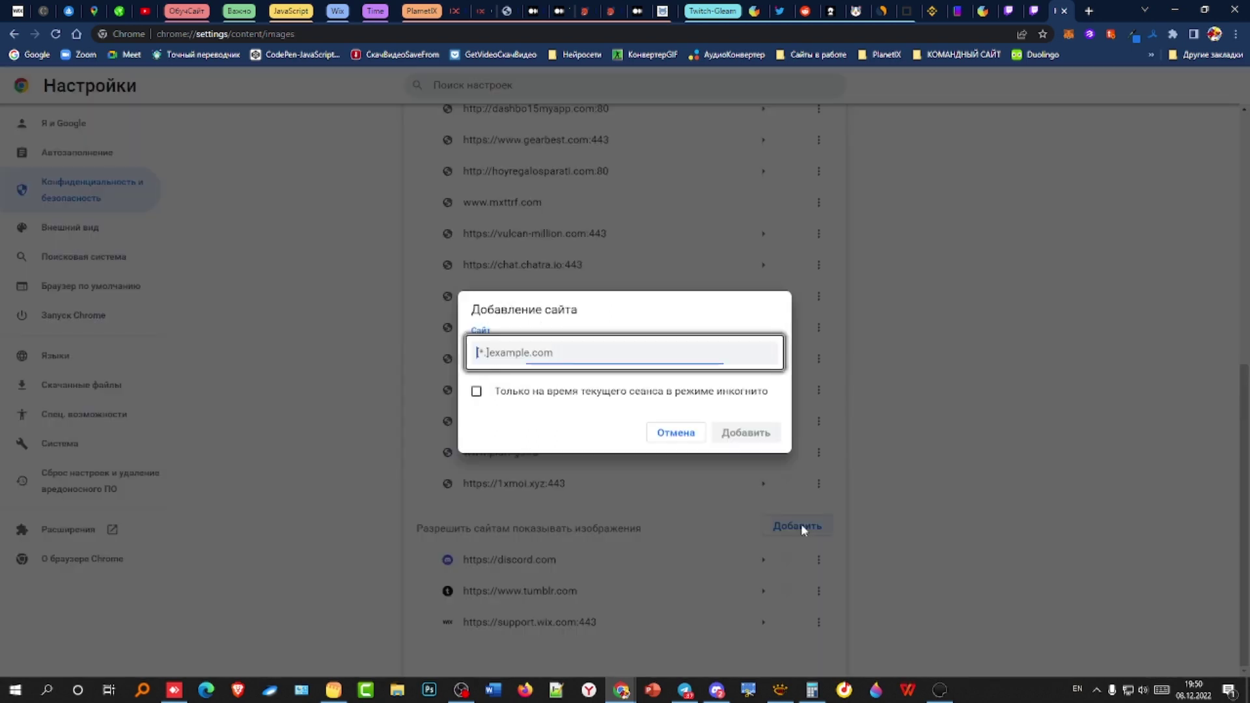
type("https://planetix.com/")
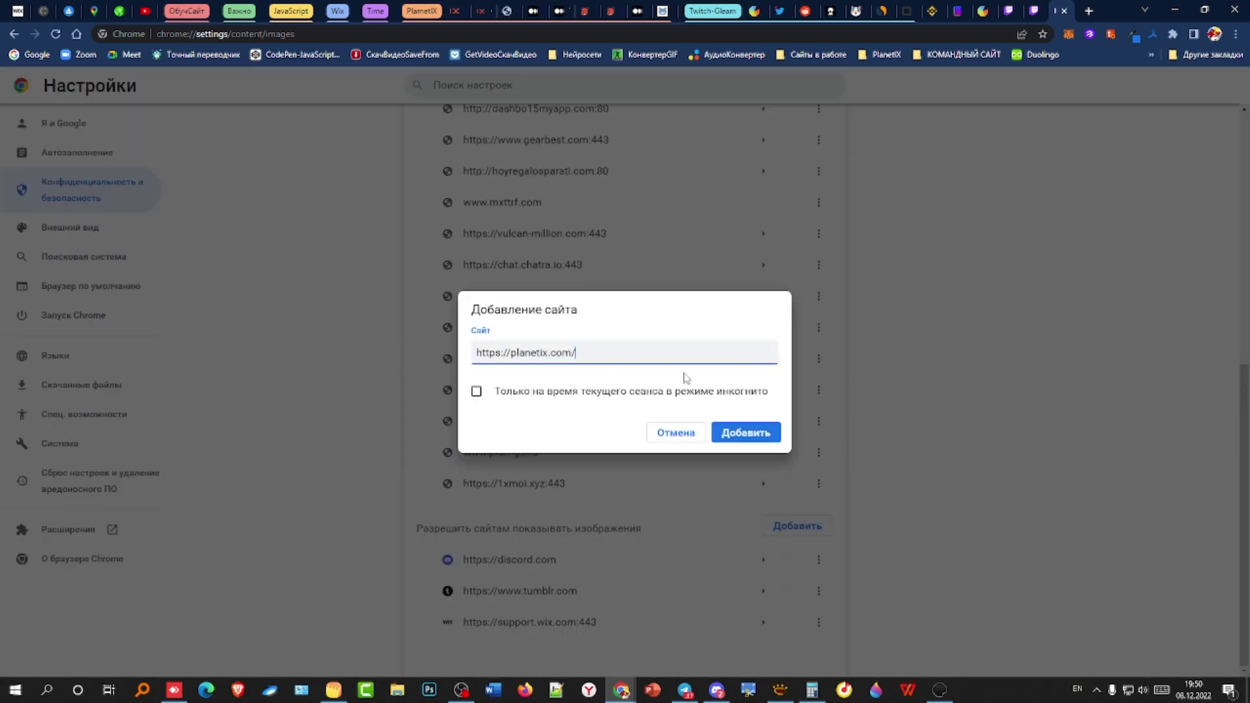
left_click(476, 391)
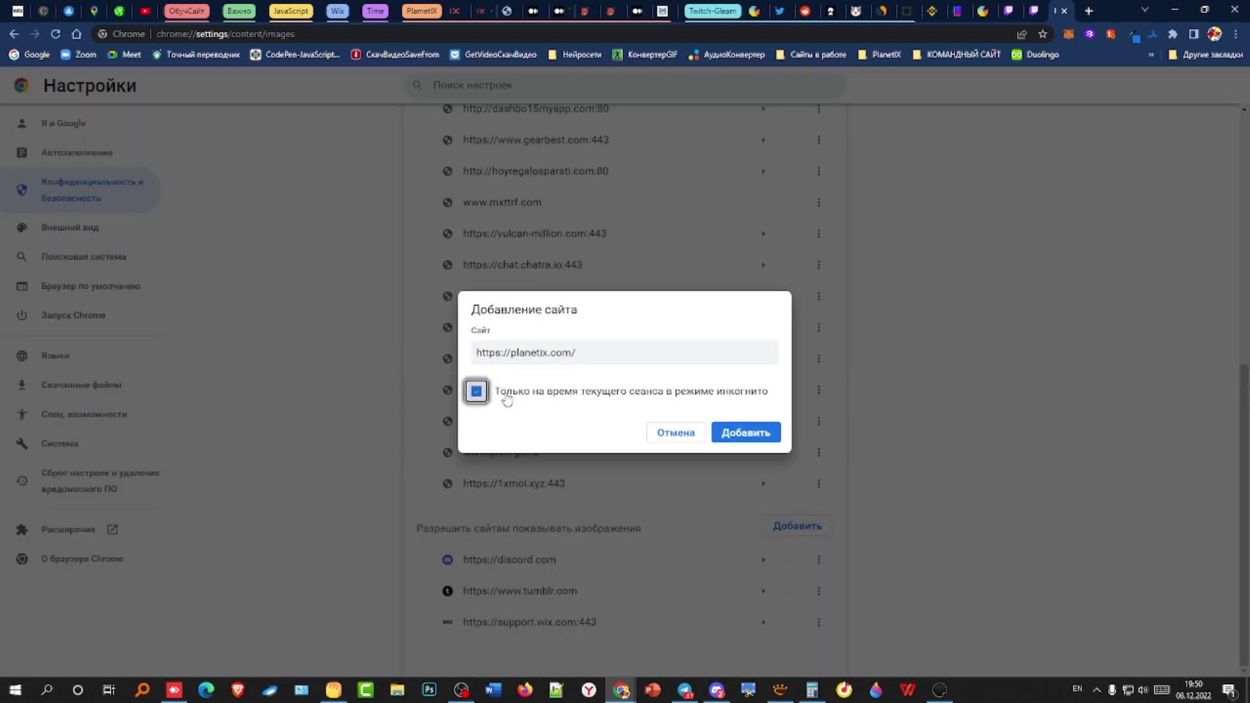
left_click(745, 433)
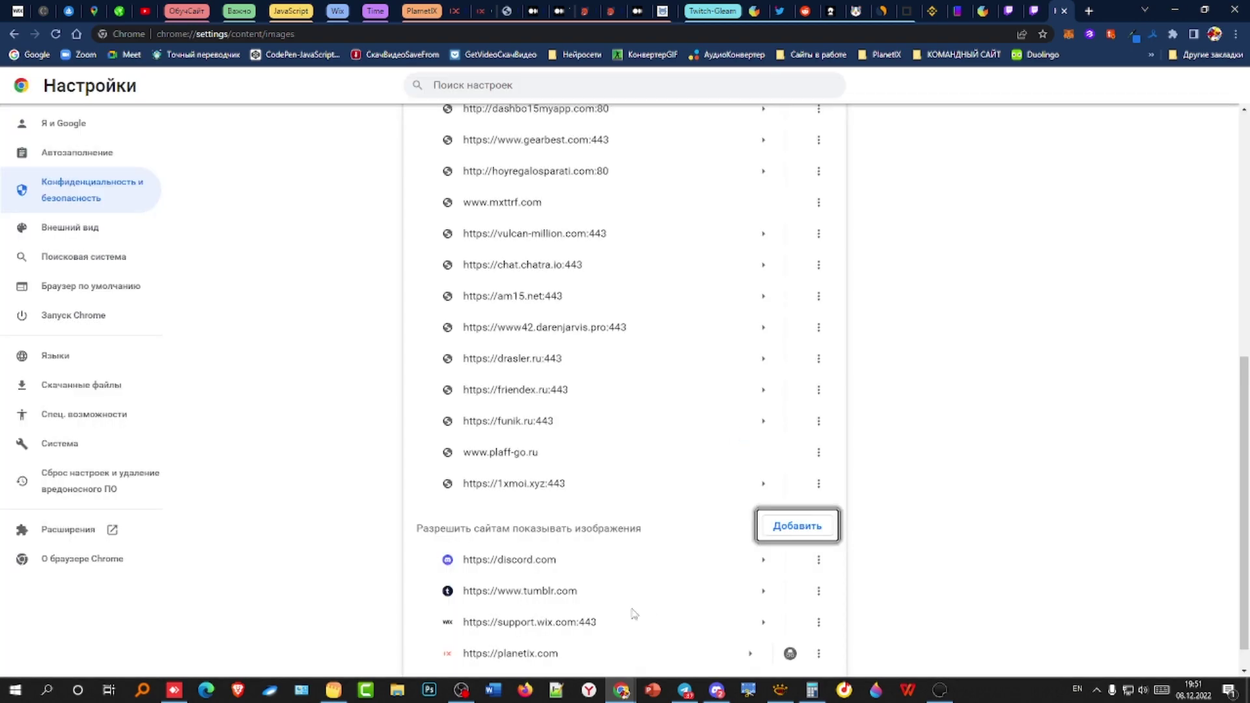
scroll(630, 384, "up", 3)
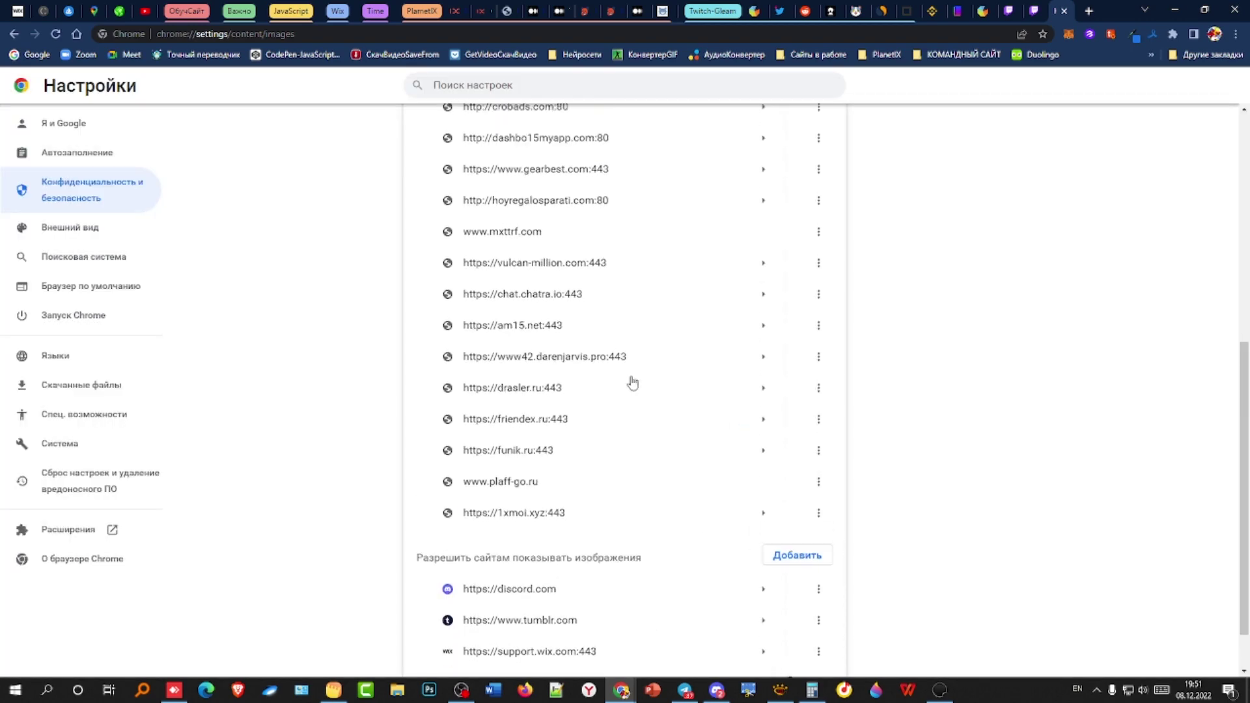
scroll(640, 388, "up", 4)
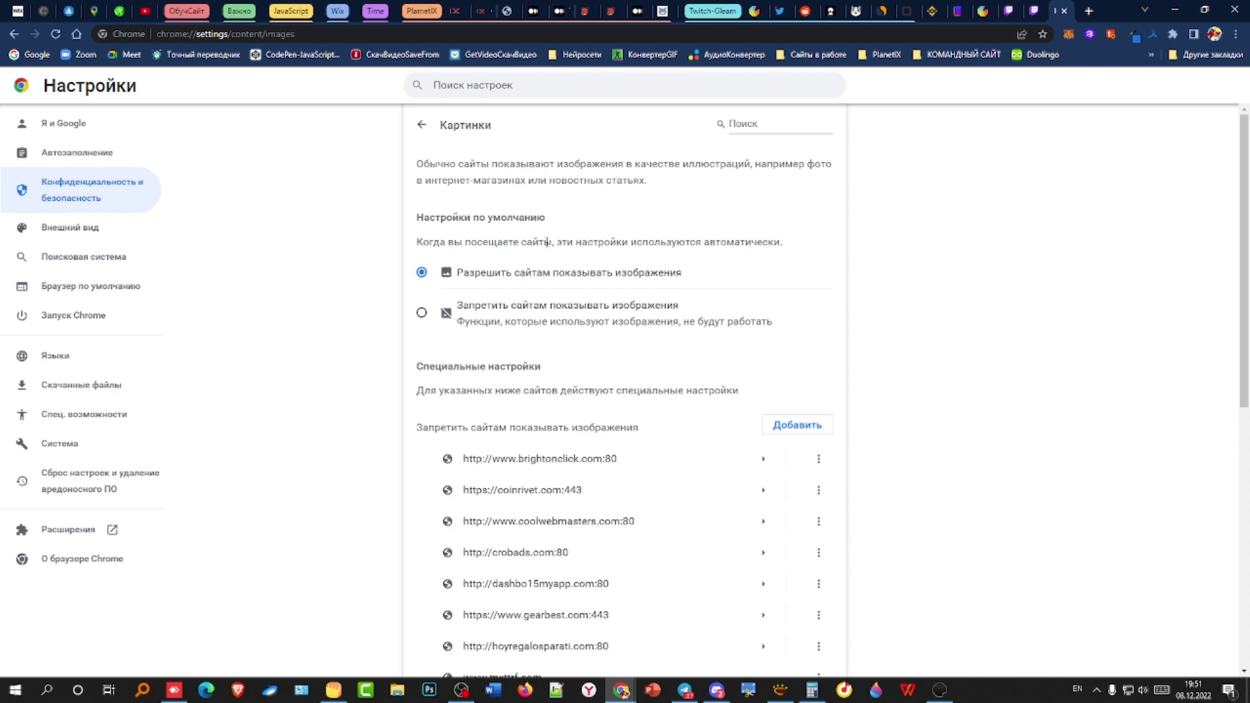
left_click(422, 124)
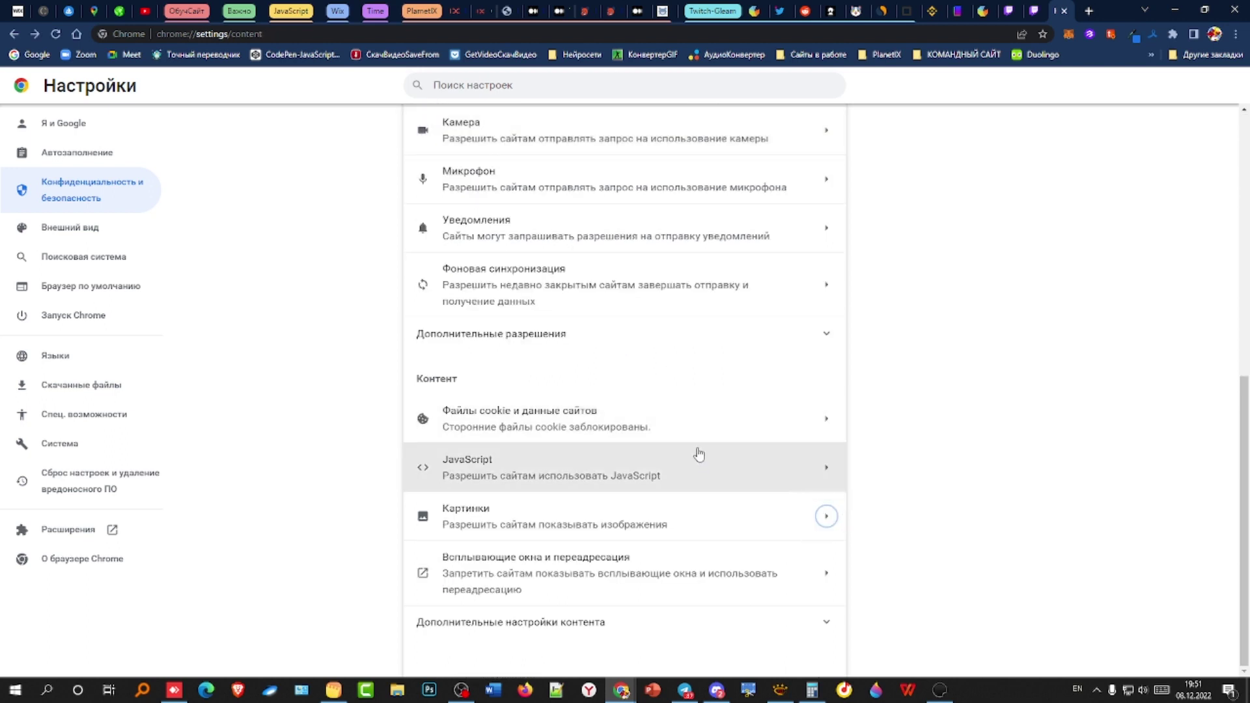
Step: Check the pop-ups and redirects (Всплывающие окна и переадресация) allowed-sites list for planetix.com, and return to the site settings
left_click(530, 576)
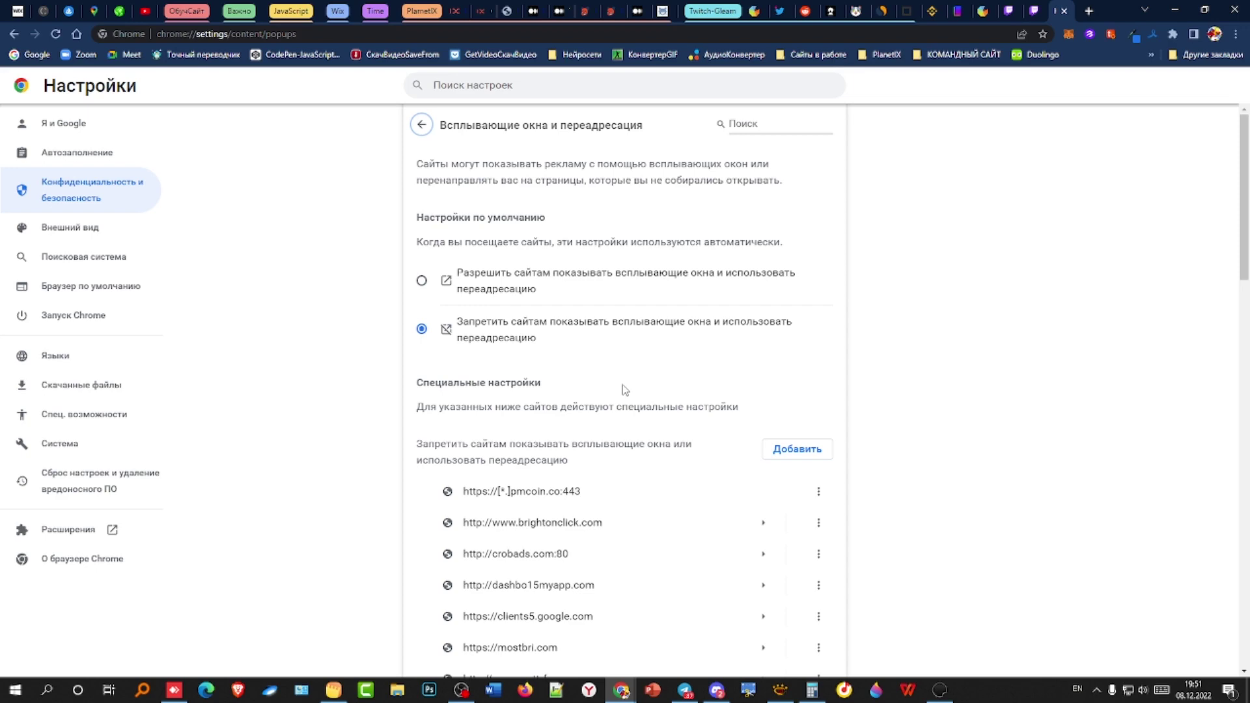
scroll(623, 390, "down", 12)
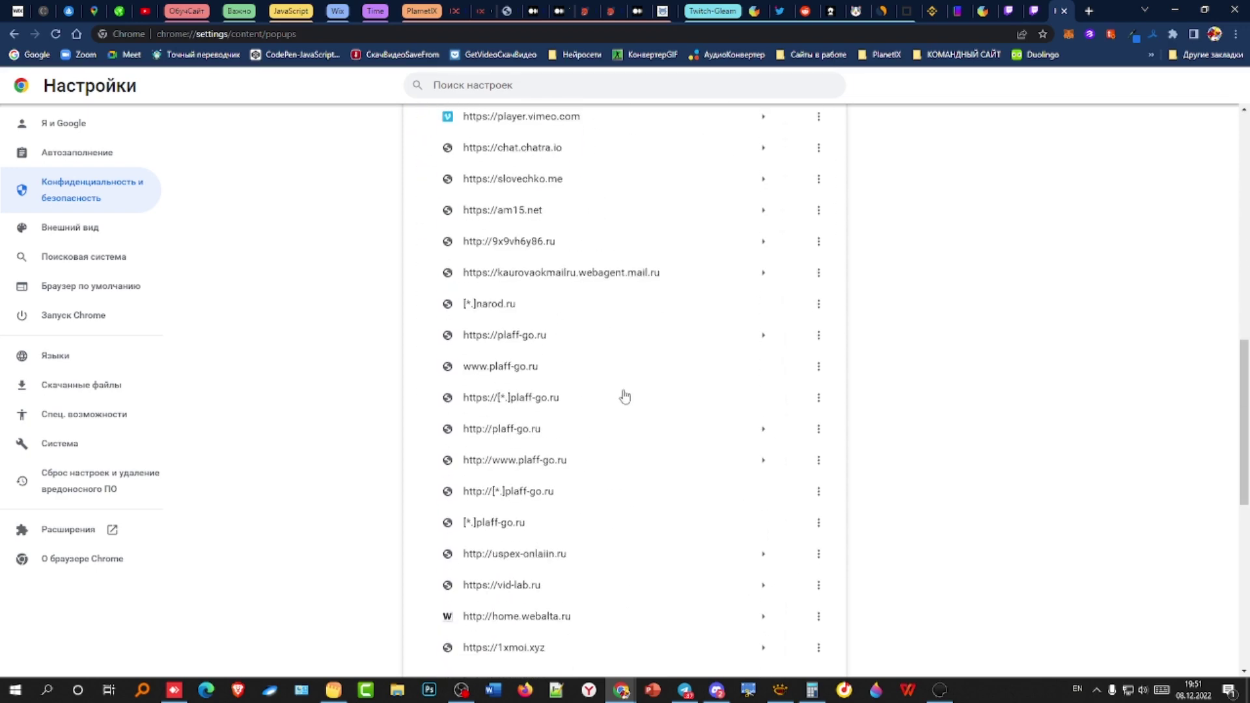
scroll(623, 400, "down", 7)
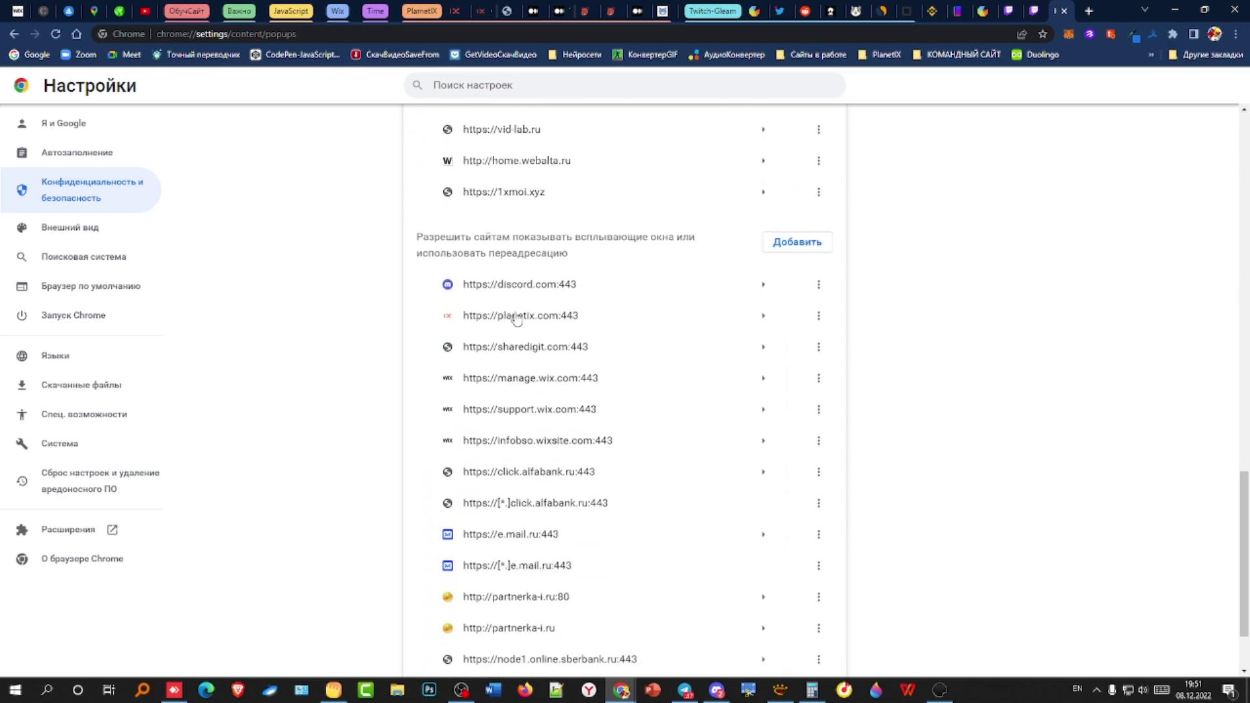
scroll(690, 371, "up", 10)
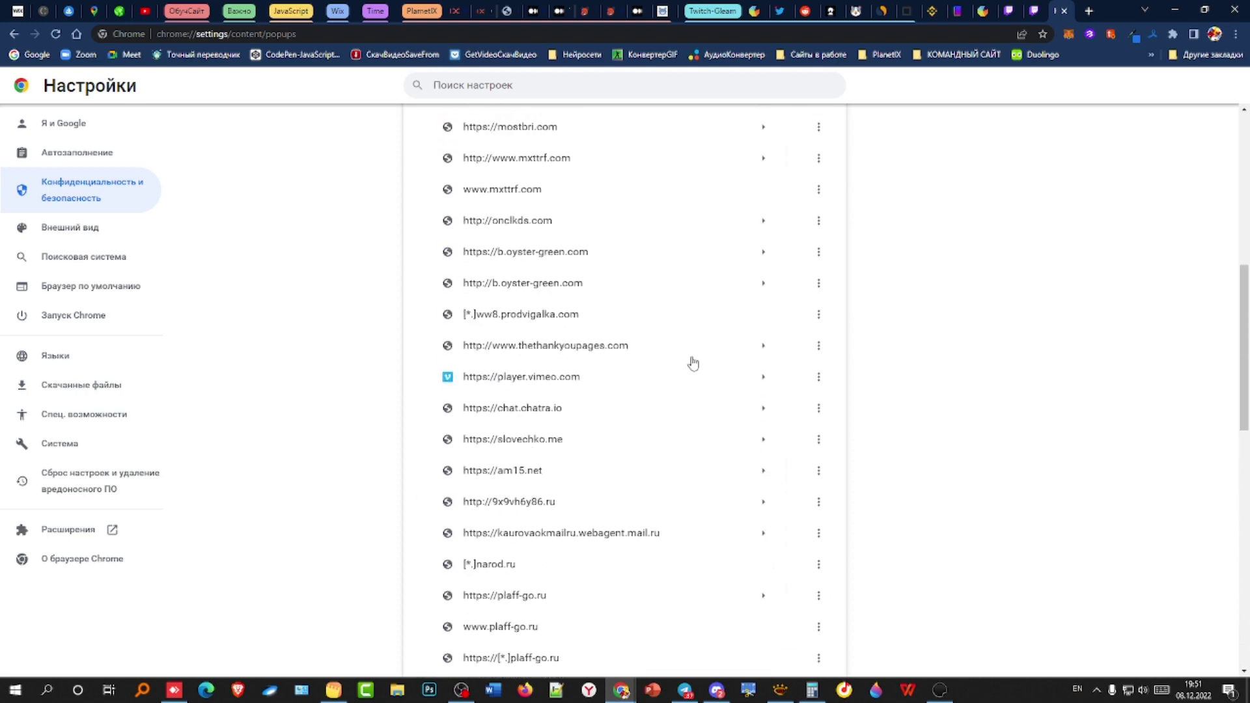
scroll(693, 362, "up", 8)
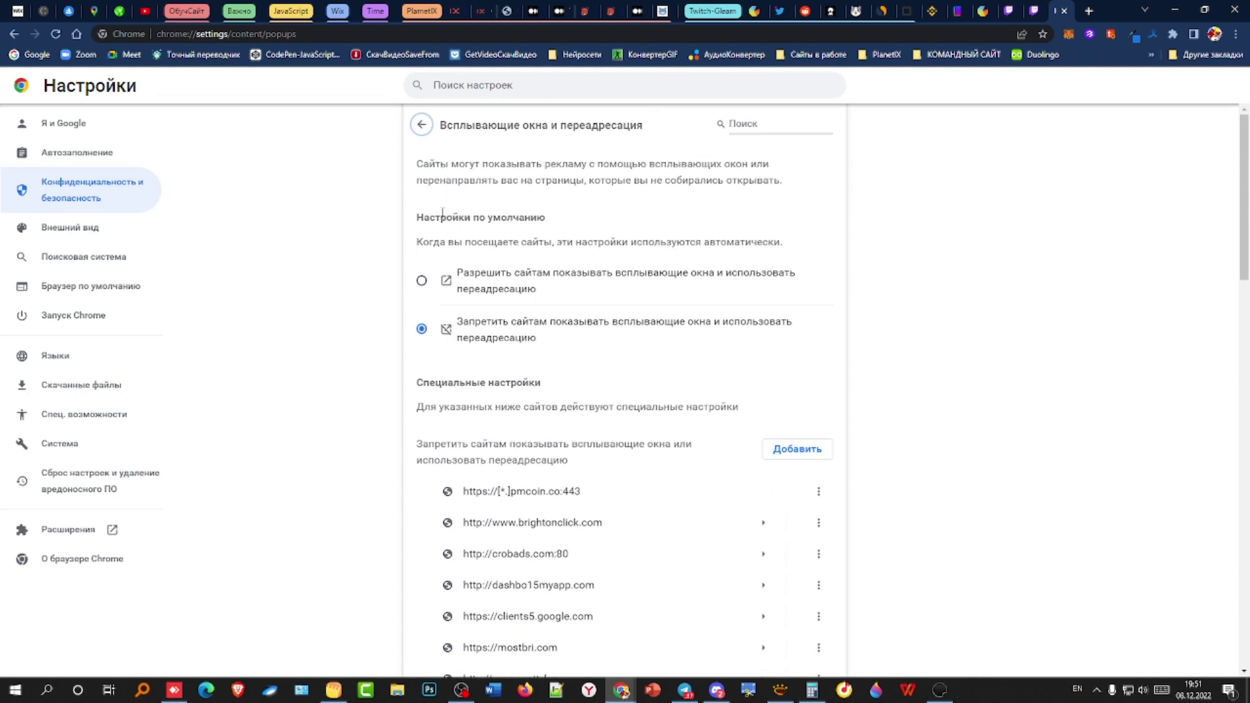
left_click(422, 124)
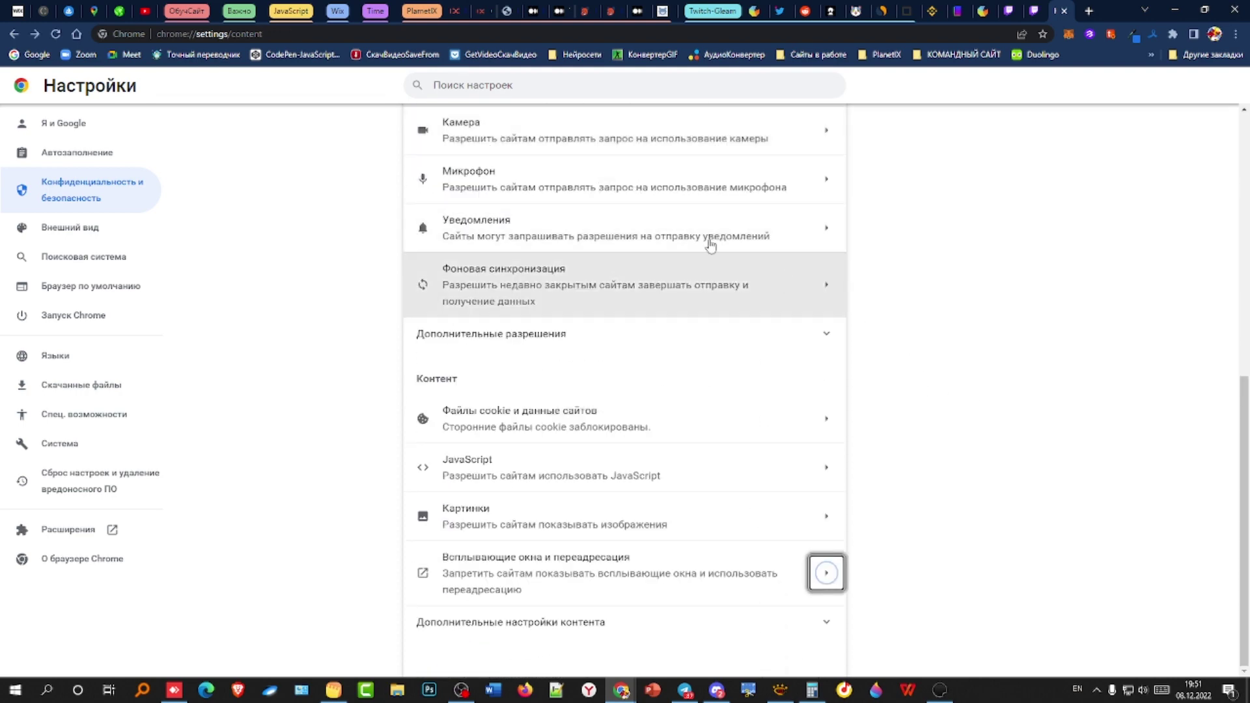
Step: Close the browser settings page and switch to the Planet IX Mission Control new-lands build page
scroll(905, 407, "up", 2)
scroll(911, 407, "up", 1)
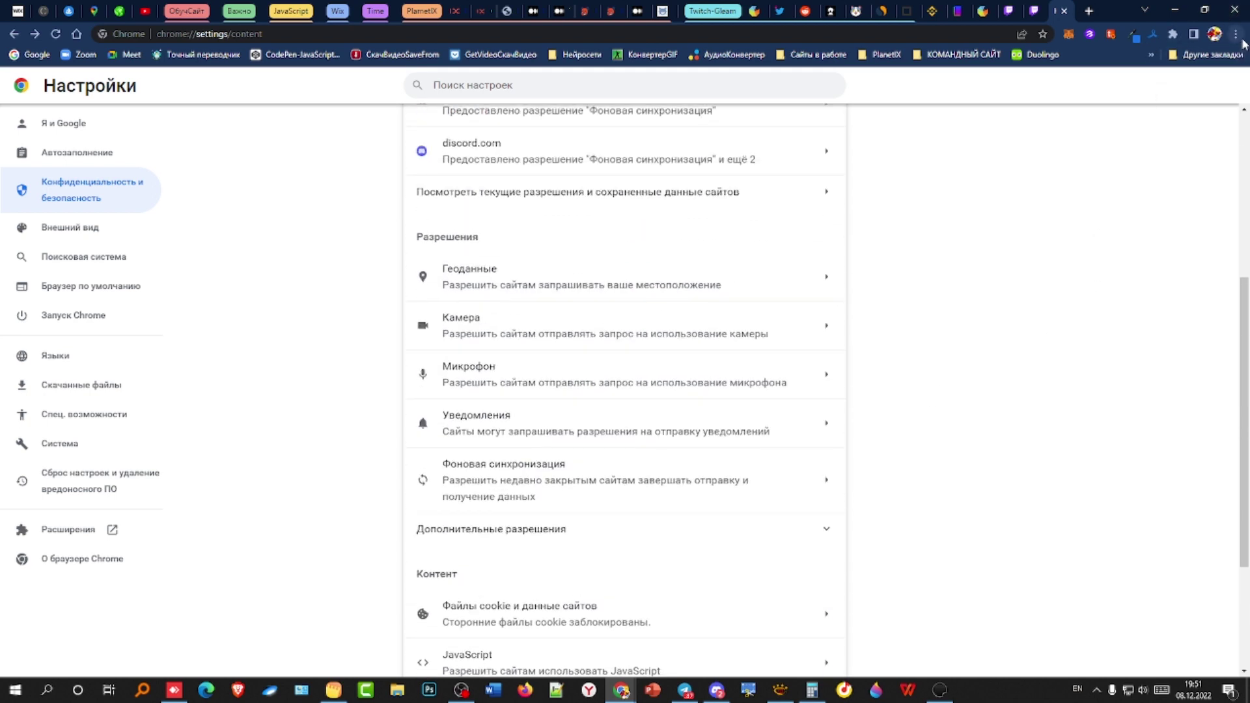
left_click(1063, 10)
left_click(452, 17)
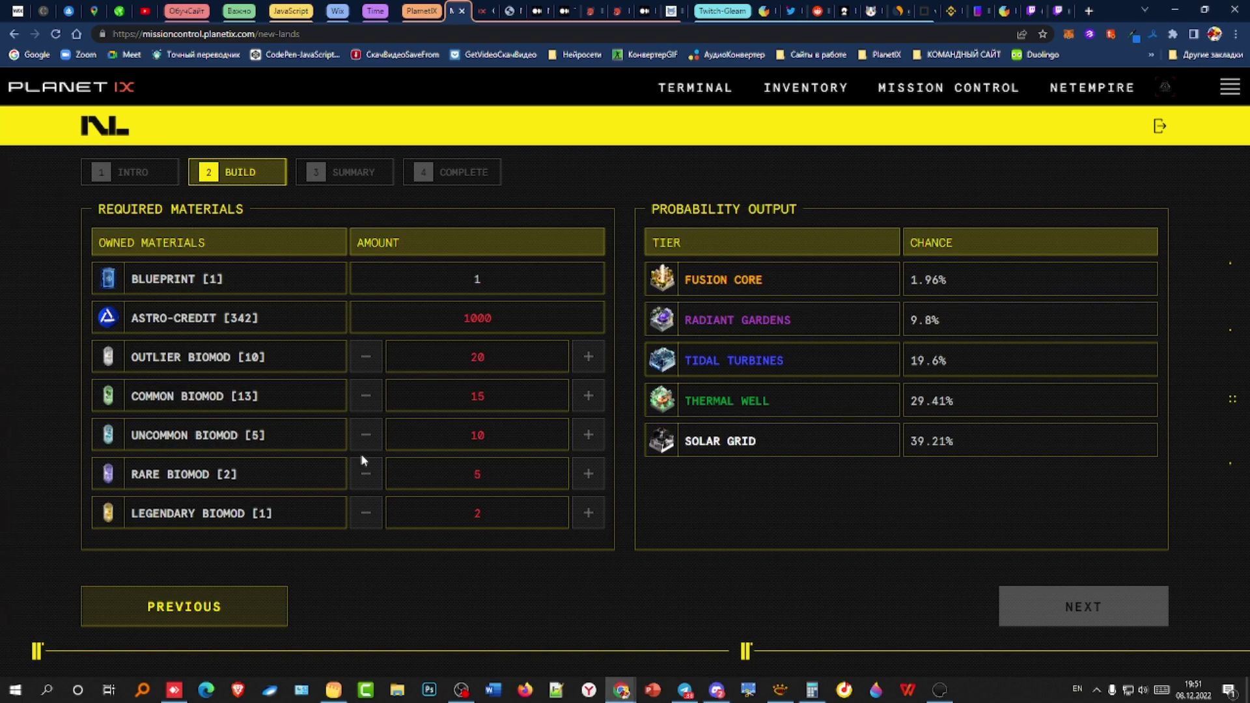
Step: Switch to the Planet IX marketplace page and open the IX Foundation site from it
mouse_move(178, 695)
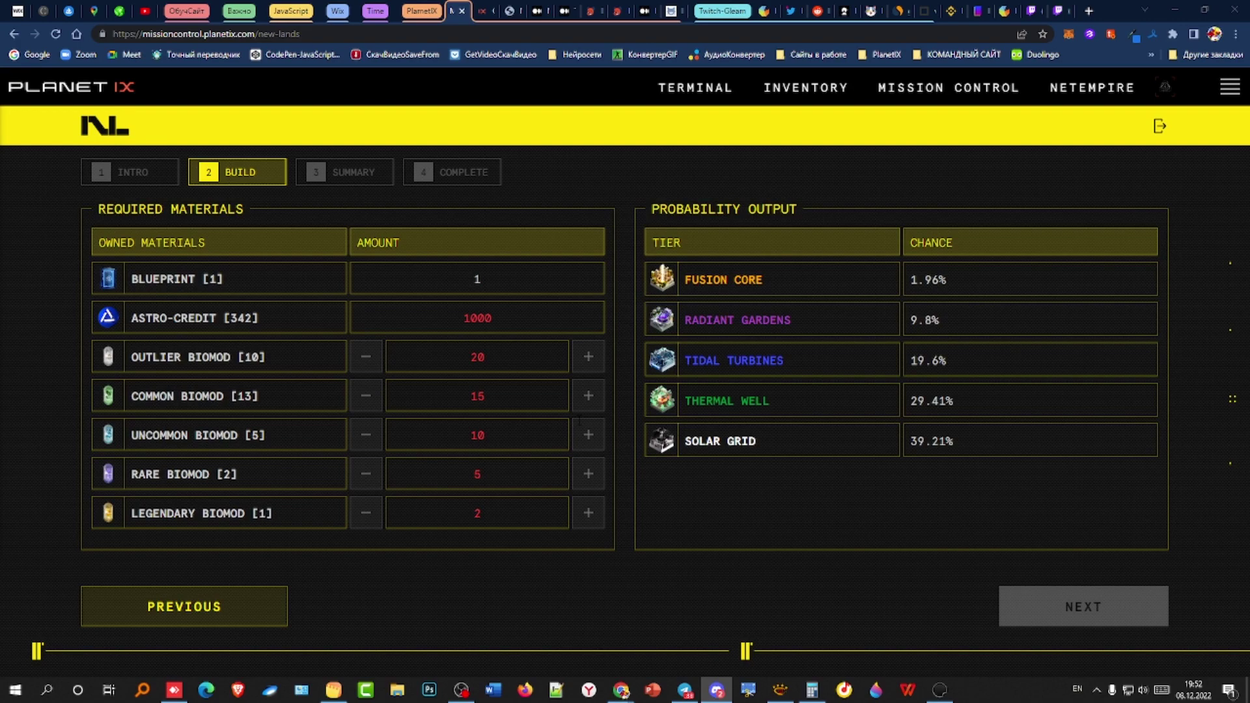
left_click(487, 10)
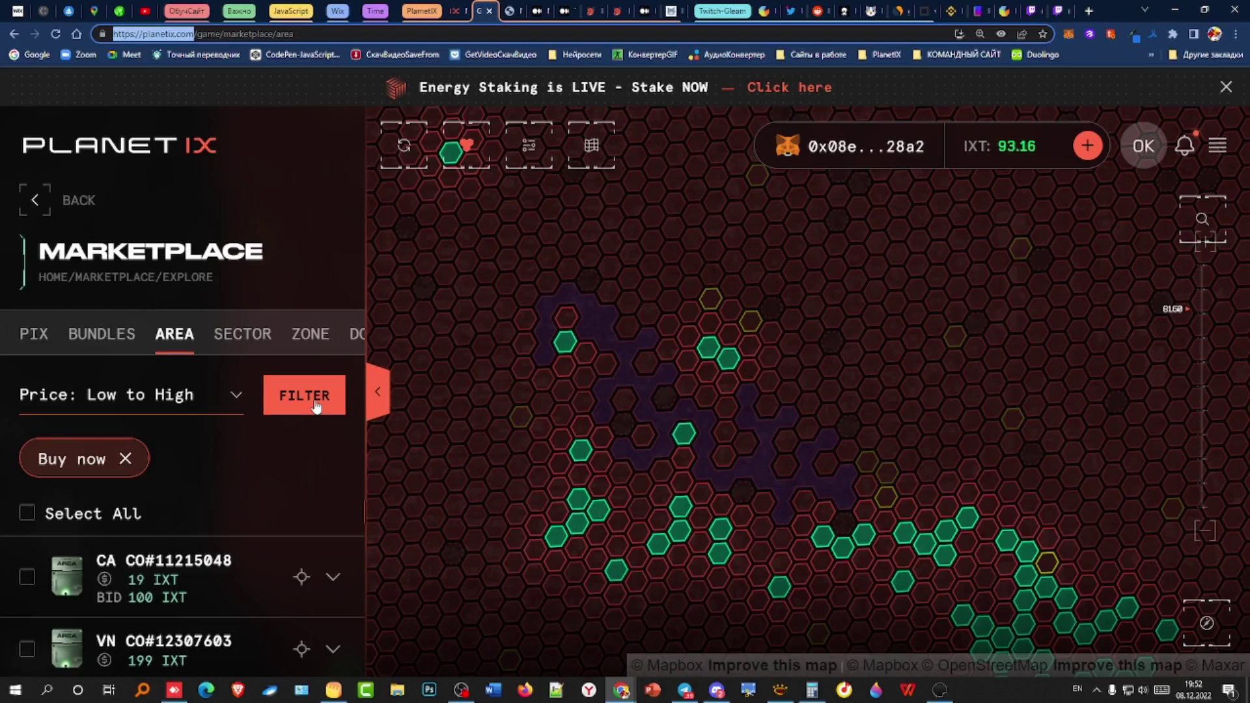
key("ctrl+minus")
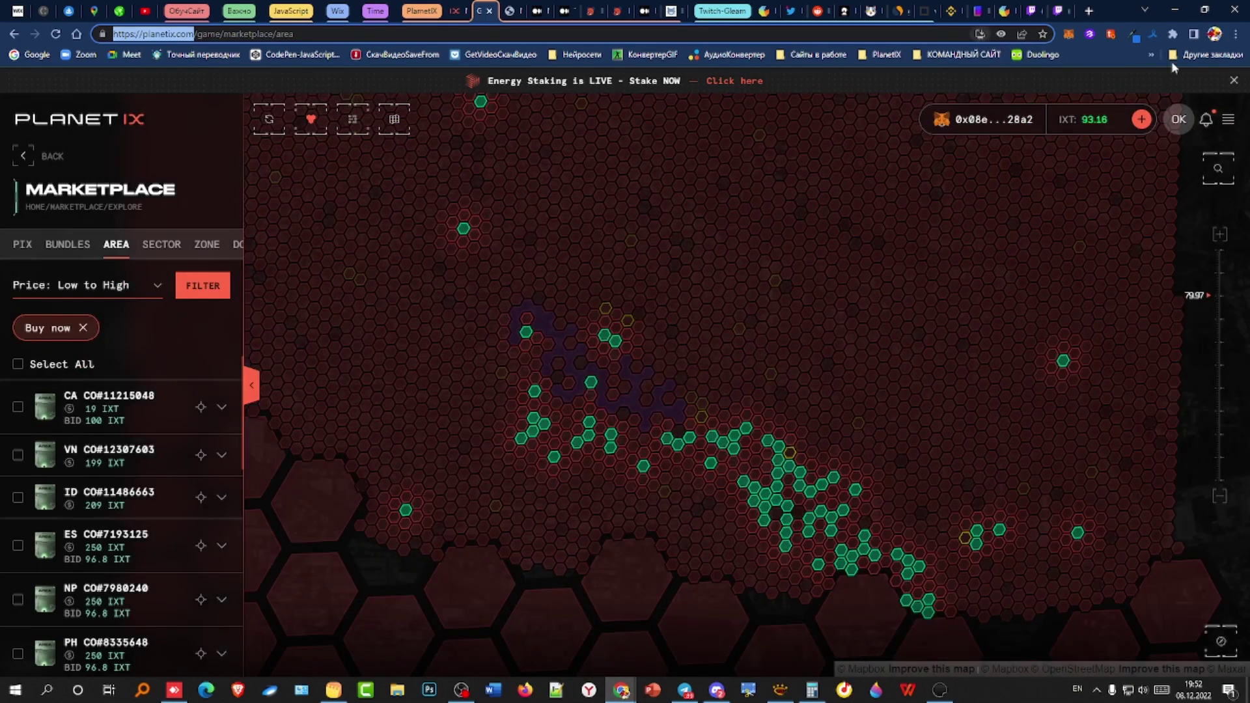
left_click(1229, 124)
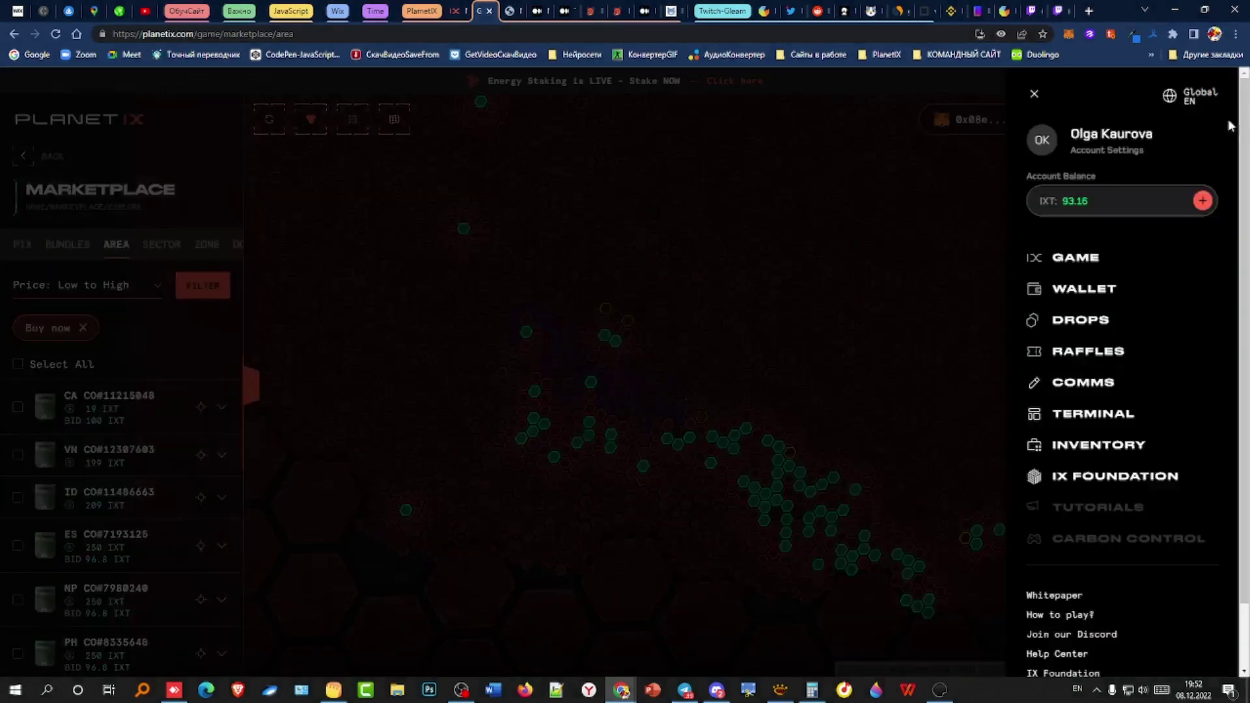
left_click(1086, 478)
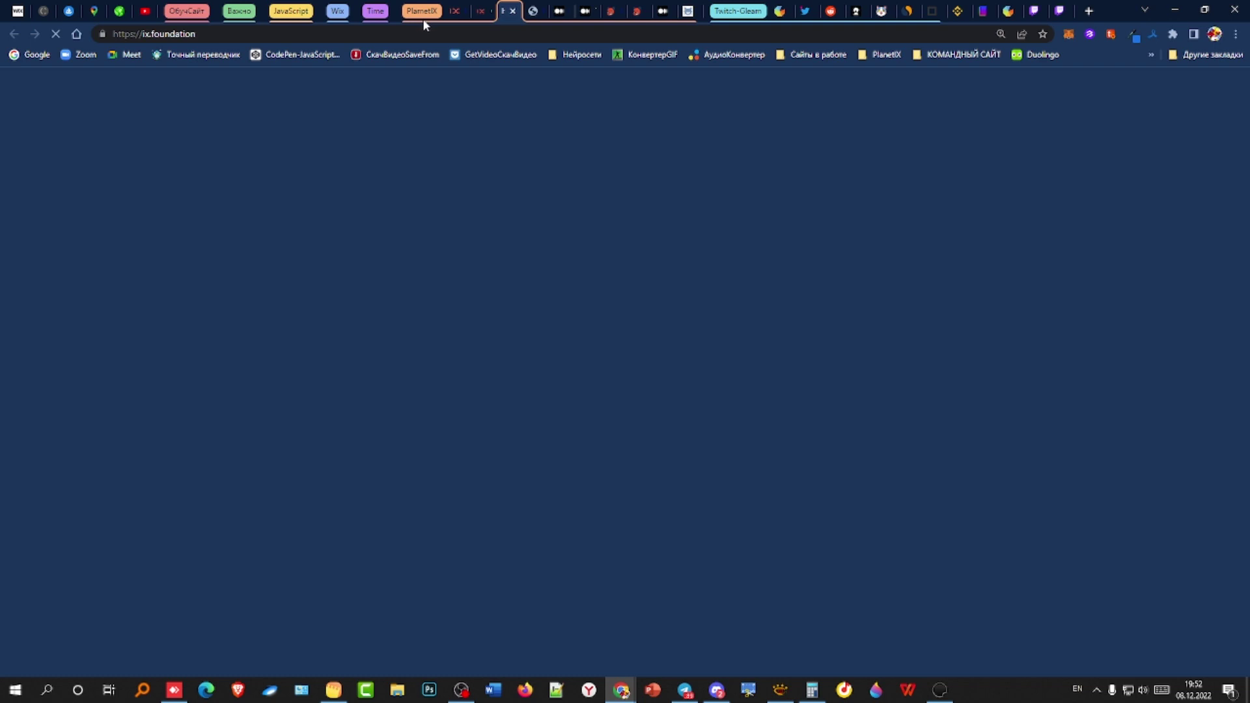